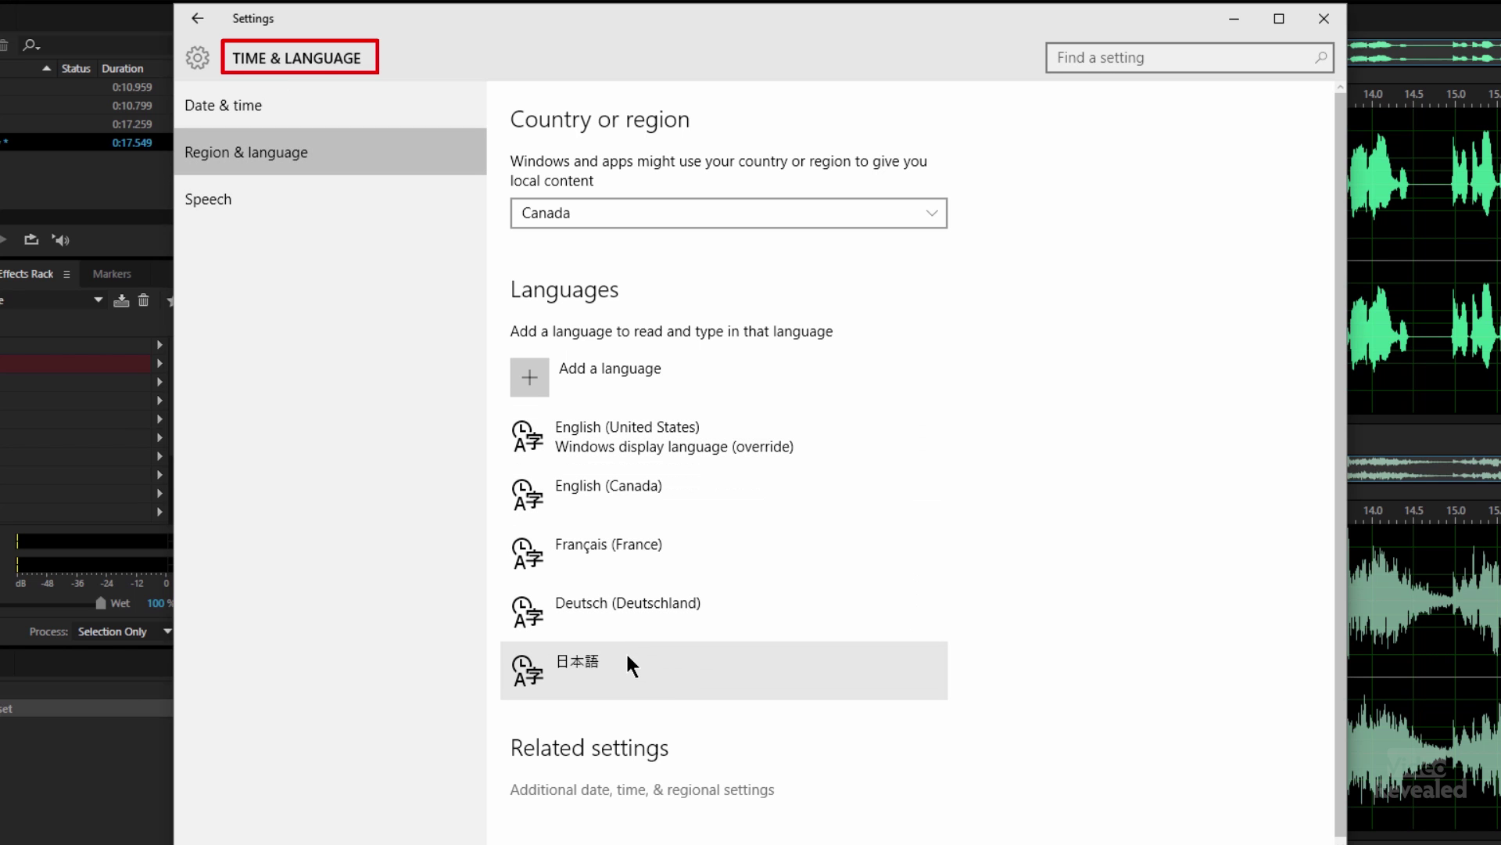
# - Browse the list of languages available to add in Windows Settings
pyautogui.click(537, 381)
pyautogui.scroll(-3, 804, 571)
pyautogui.scroll(-6, 800, 557)
pyautogui.scroll(5, 799, 557)
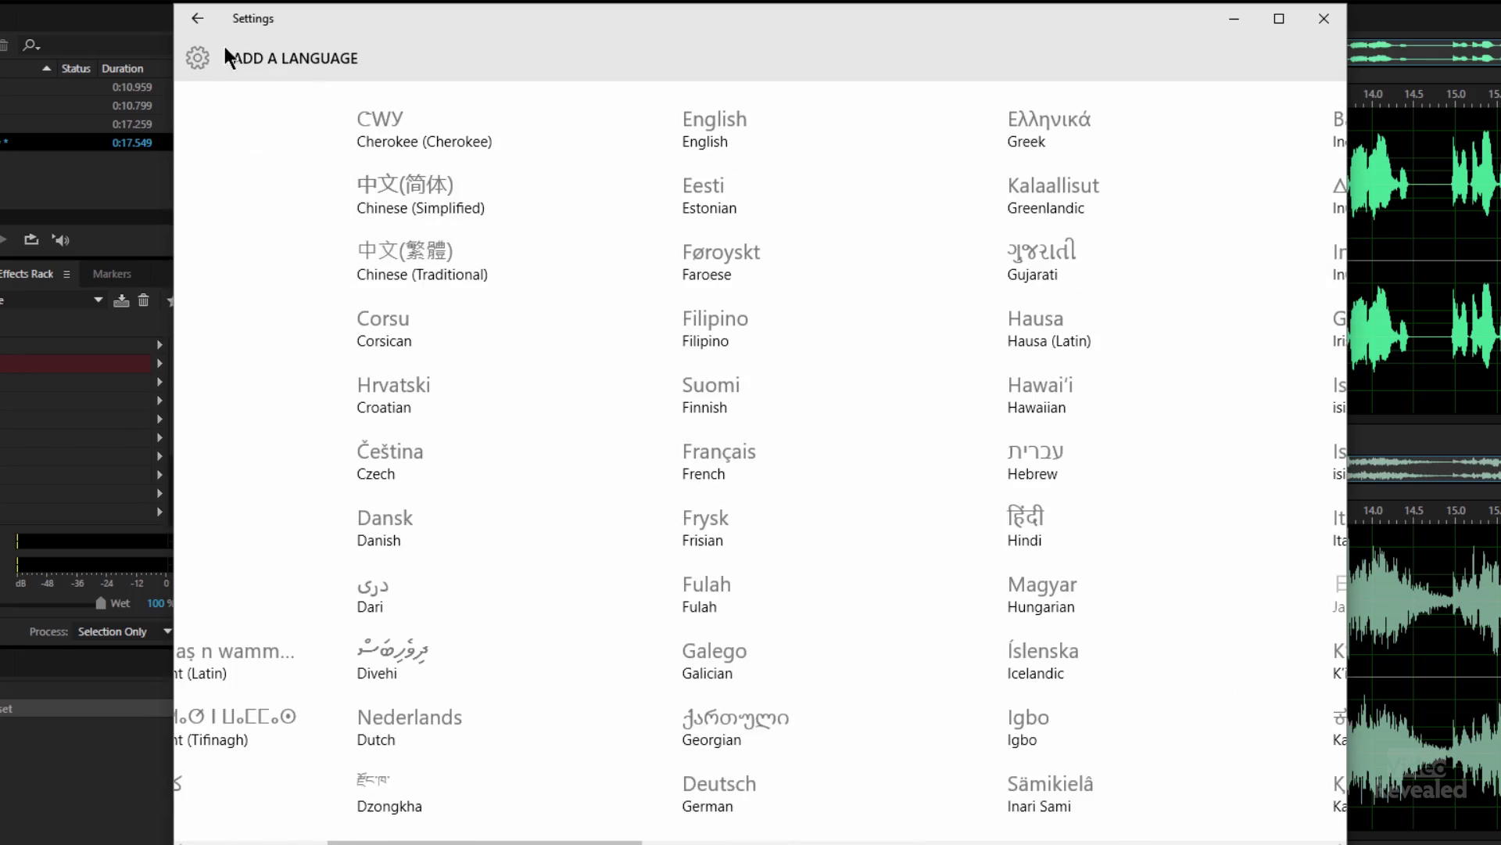
# - Close Windows Settings and show Audition's Effects > Generate submenu
pyautogui.click(202, 26)
pyautogui.click(1324, 18)
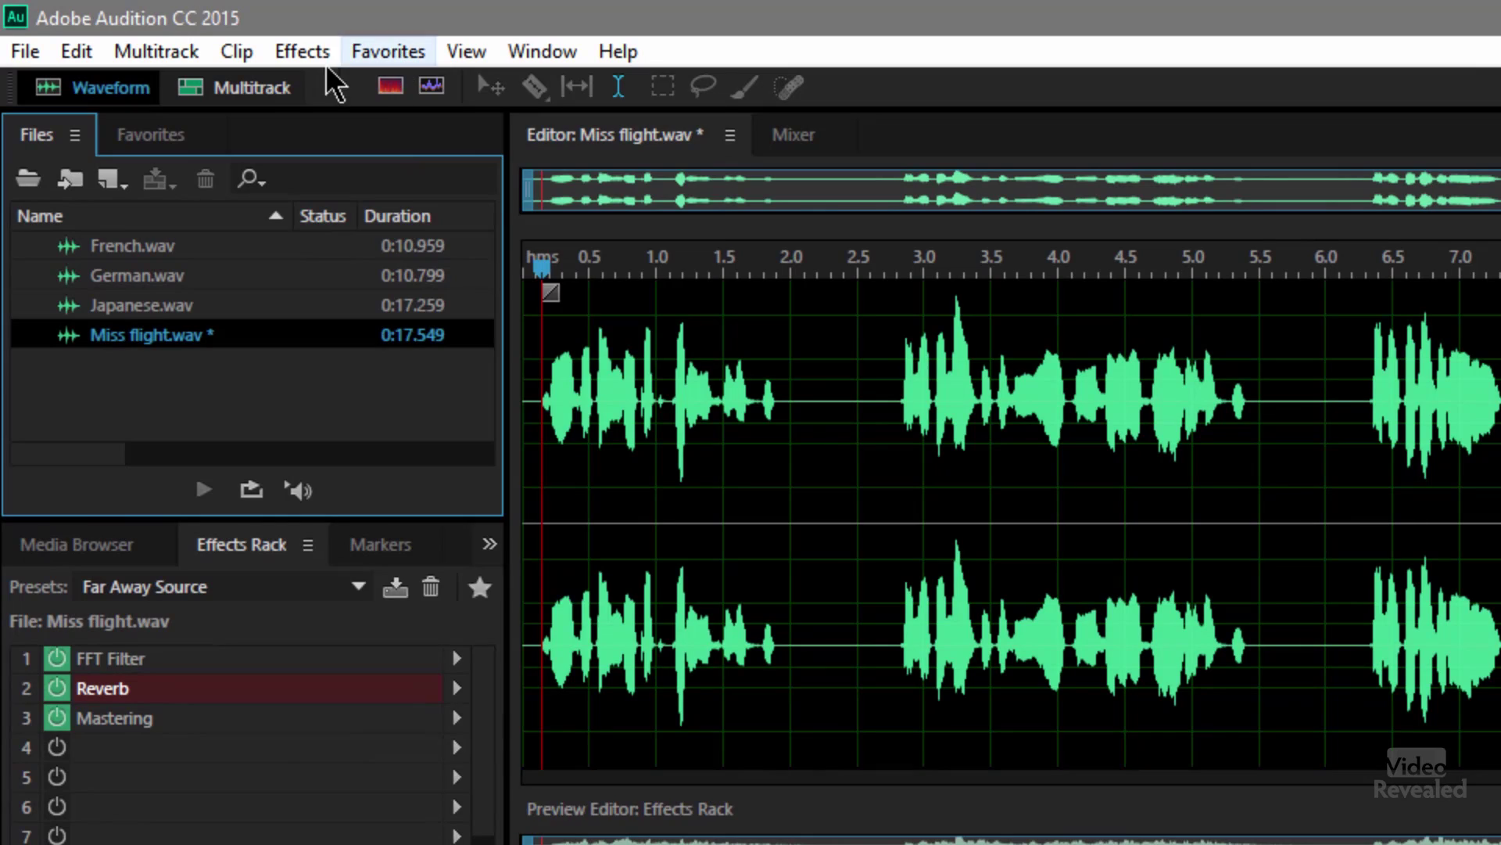
pyautogui.click(313, 51)
pyautogui.moveTo(395, 304)
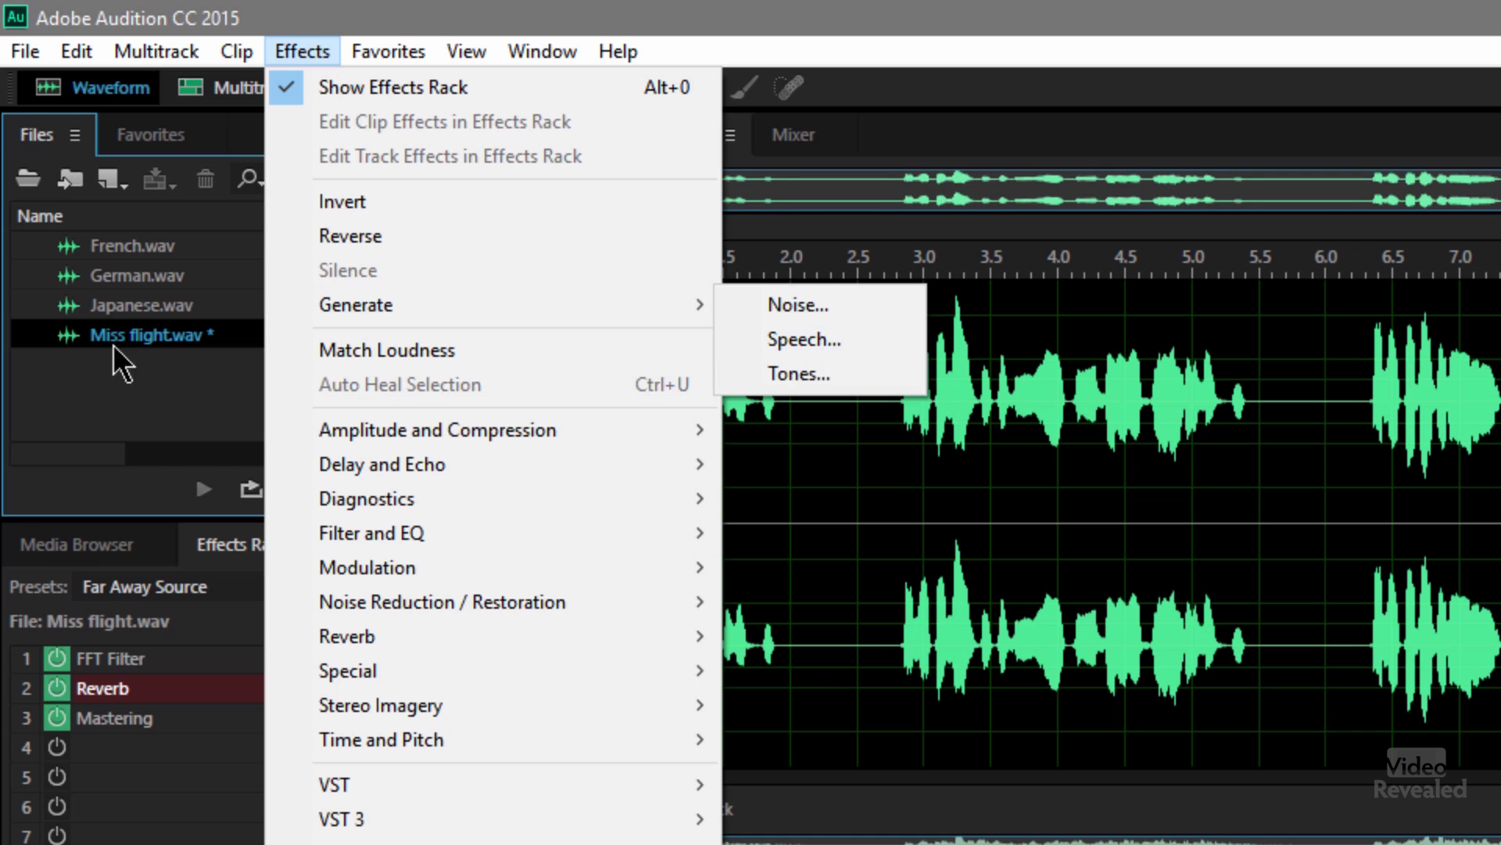
# - Start a new blank audio file, keeping the sample rate at 48000 Hz
pyautogui.click(25, 48)
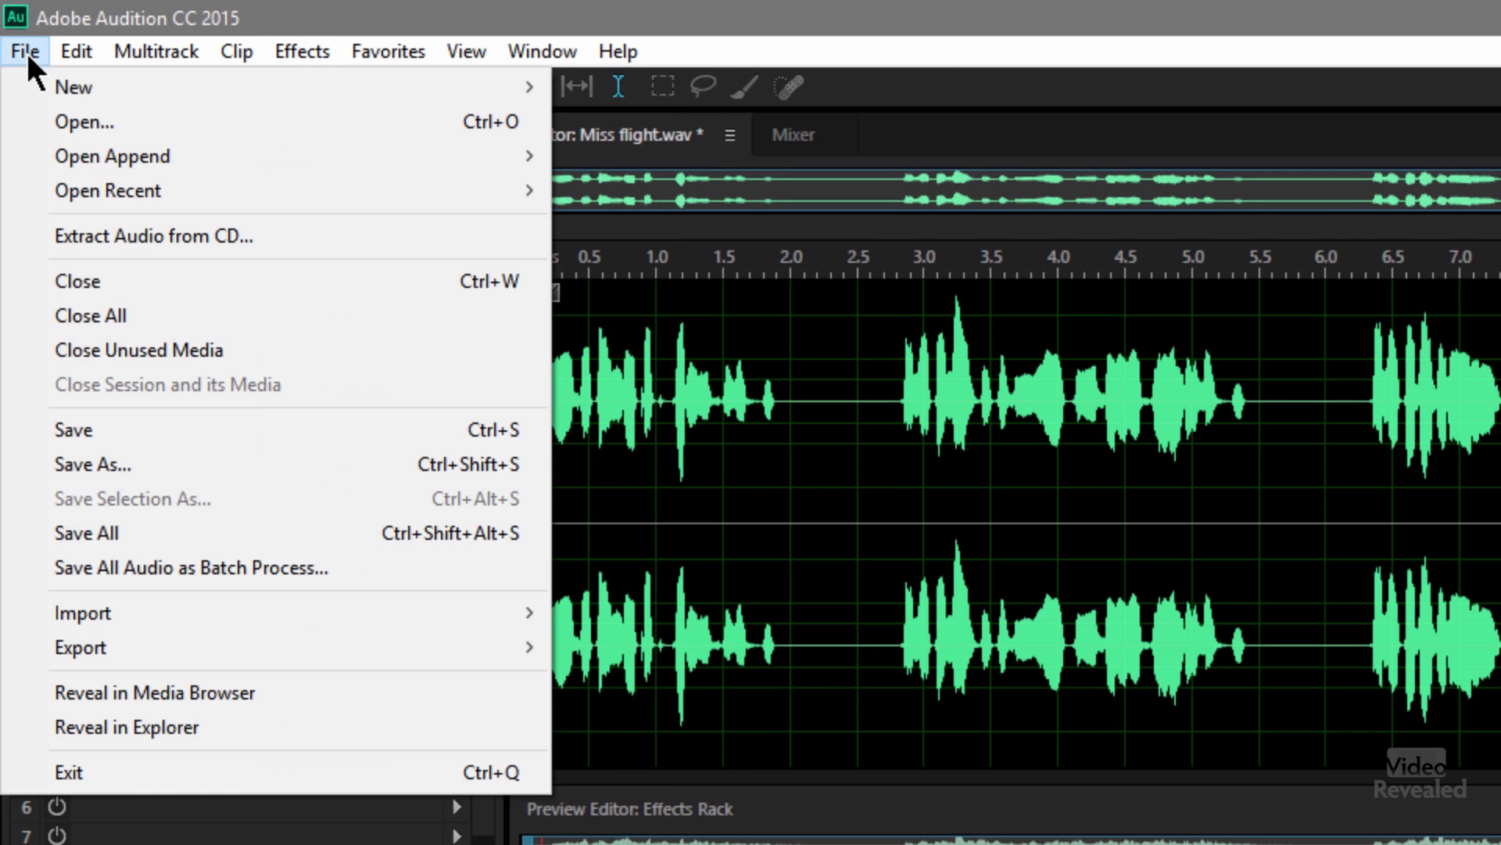
pyautogui.moveTo(91, 90)
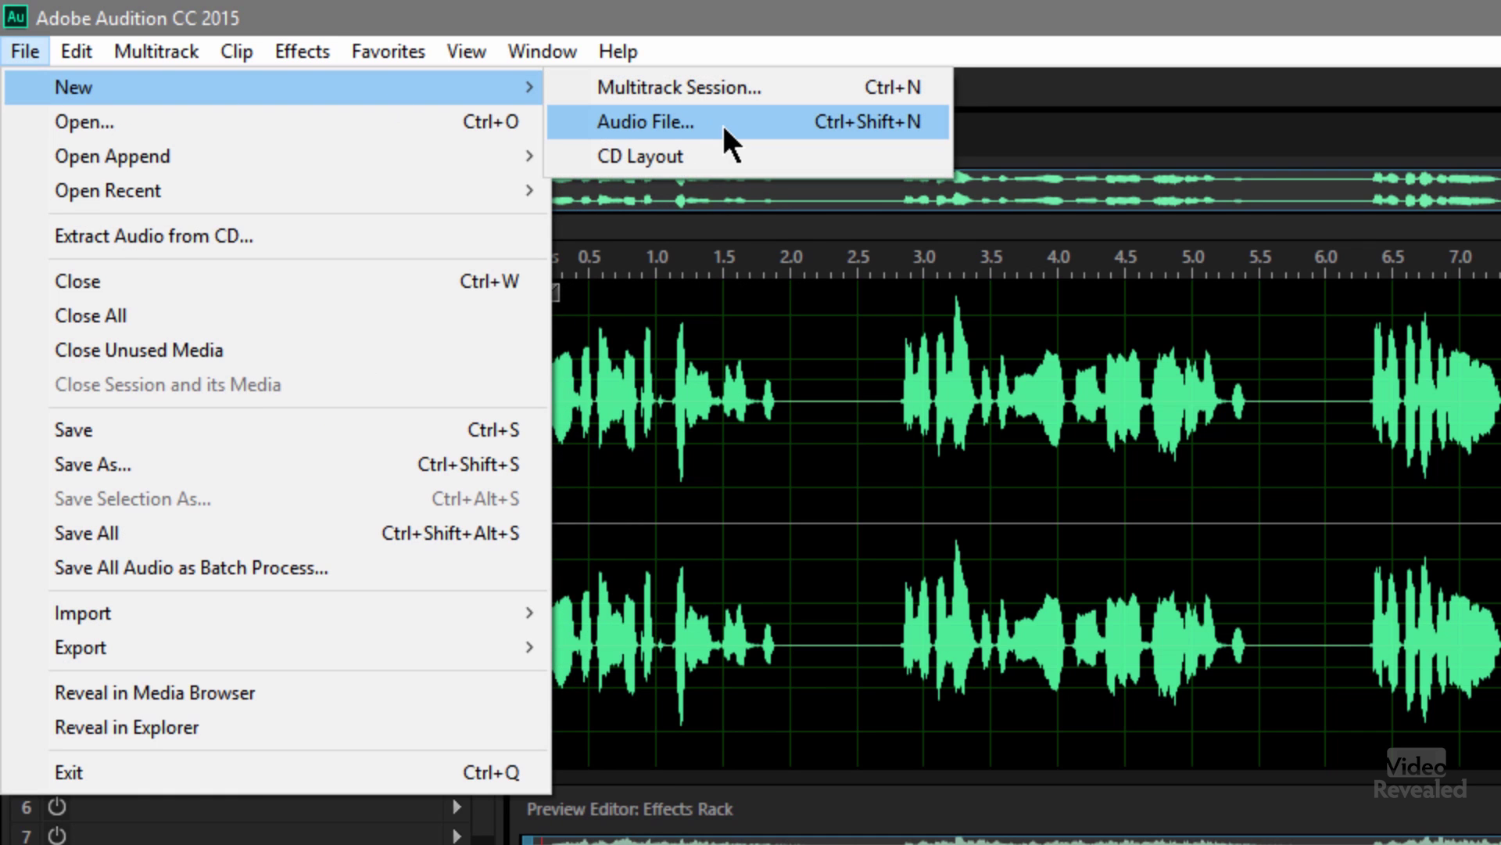
pyautogui.click(721, 122)
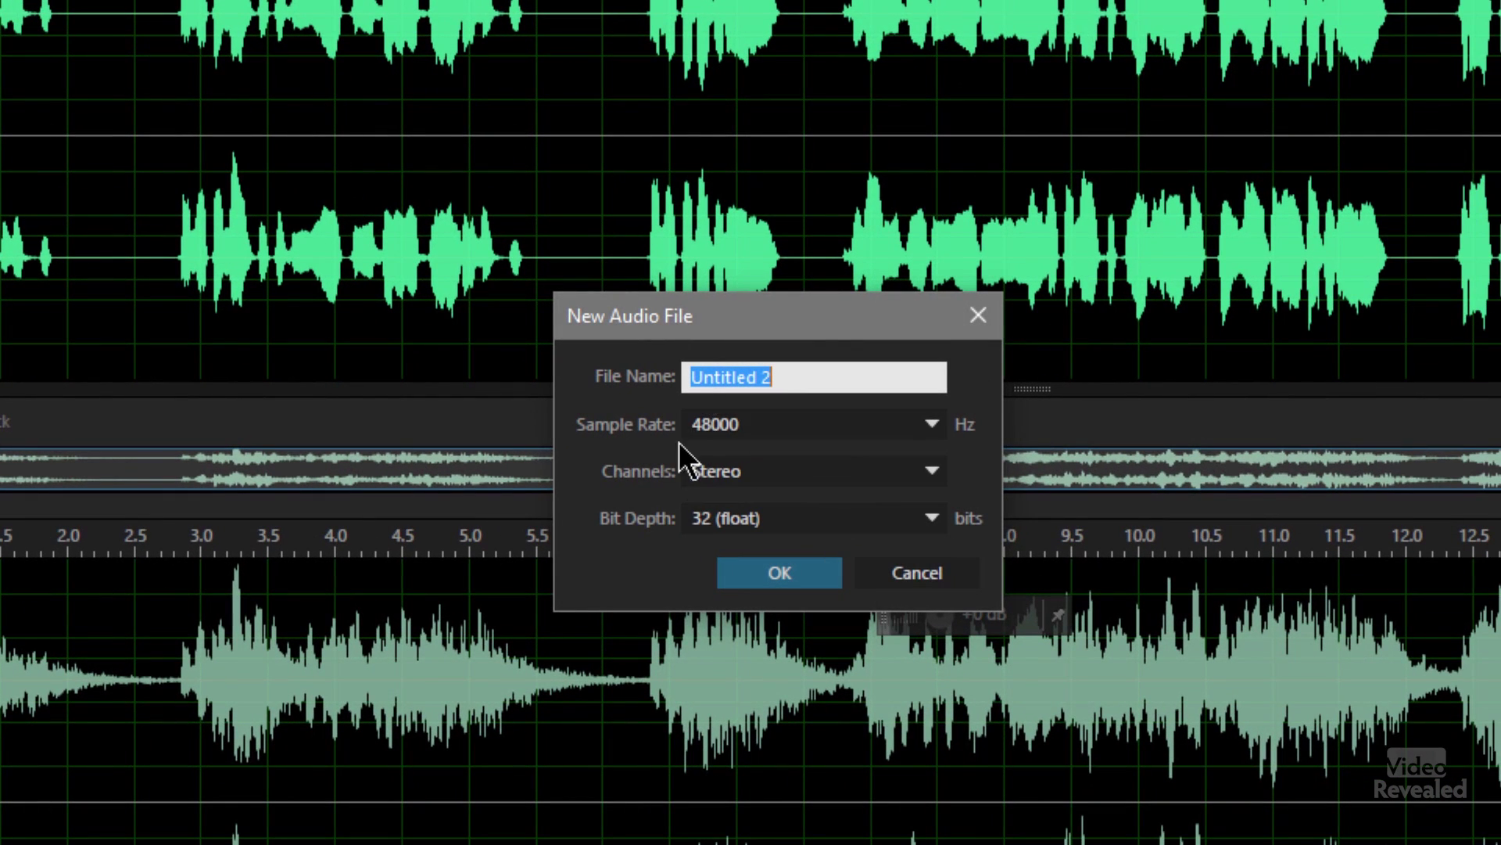
pyautogui.click(932, 435)
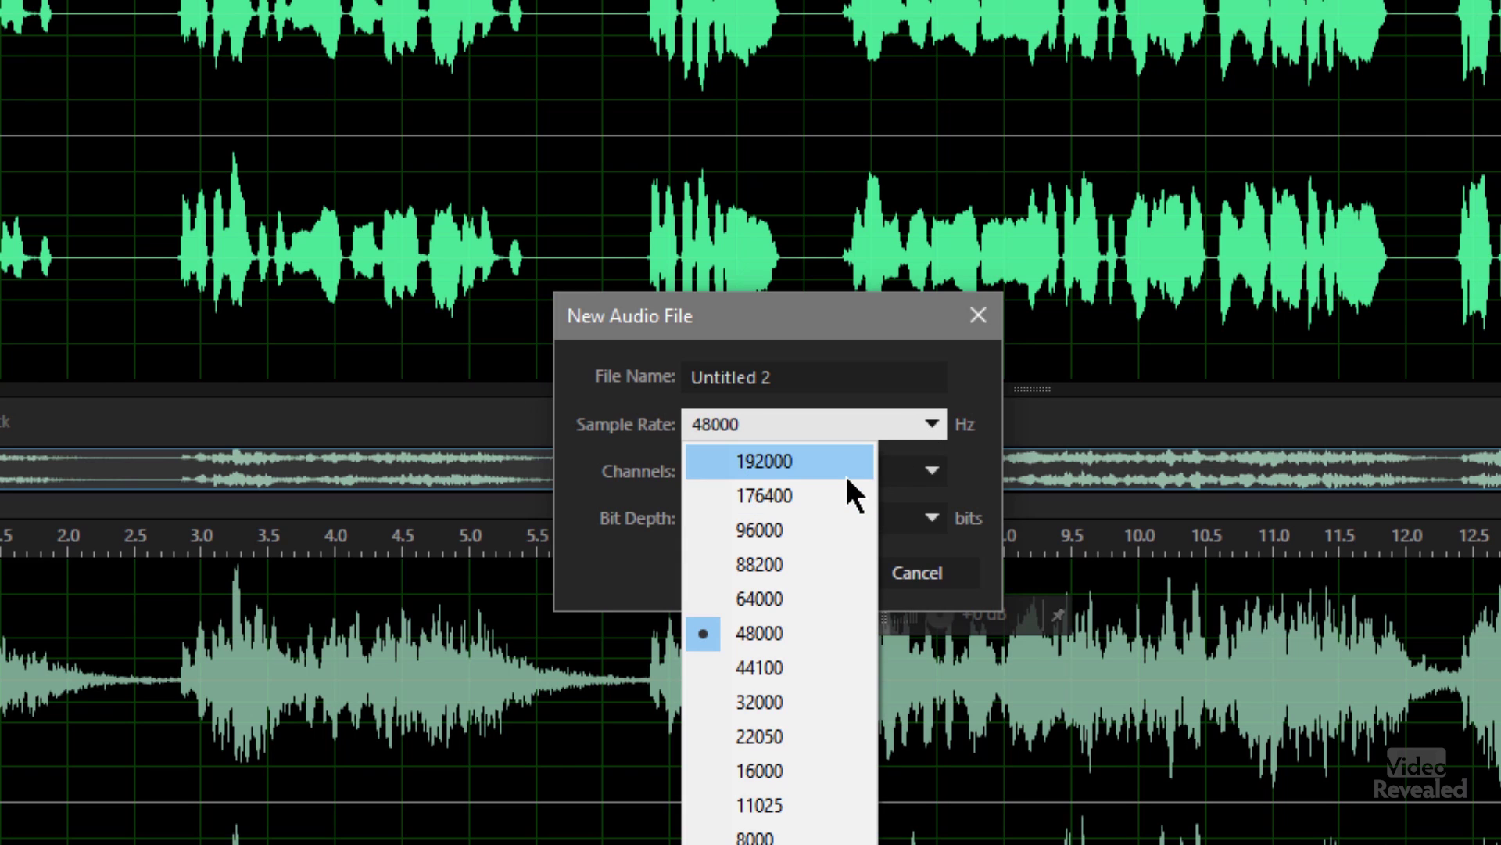
pyautogui.click(856, 330)
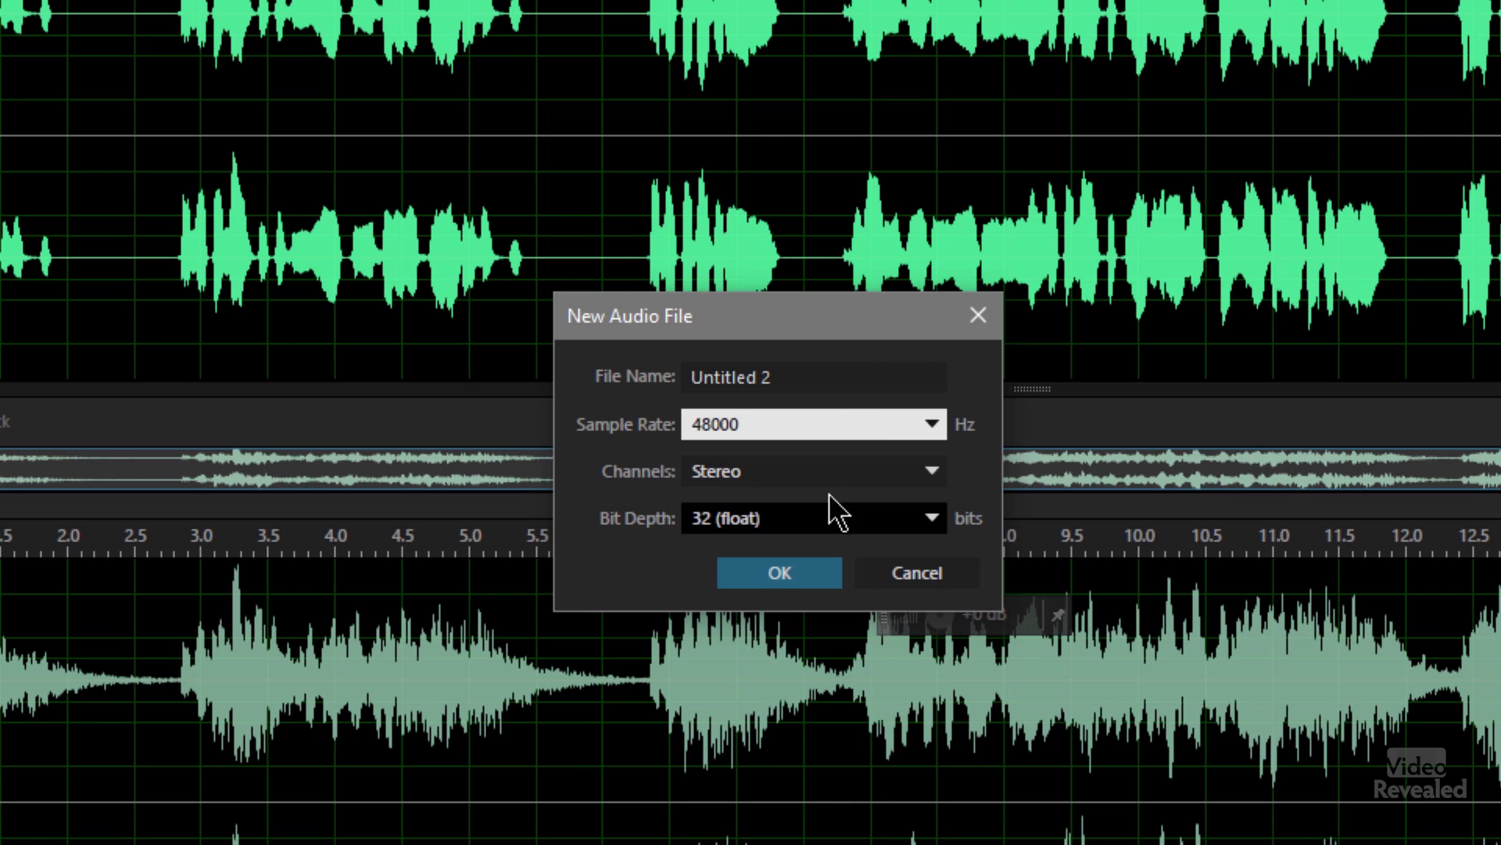
# - Review the channel options and custom layout, then keep Stereo
pyautogui.click(843, 472)
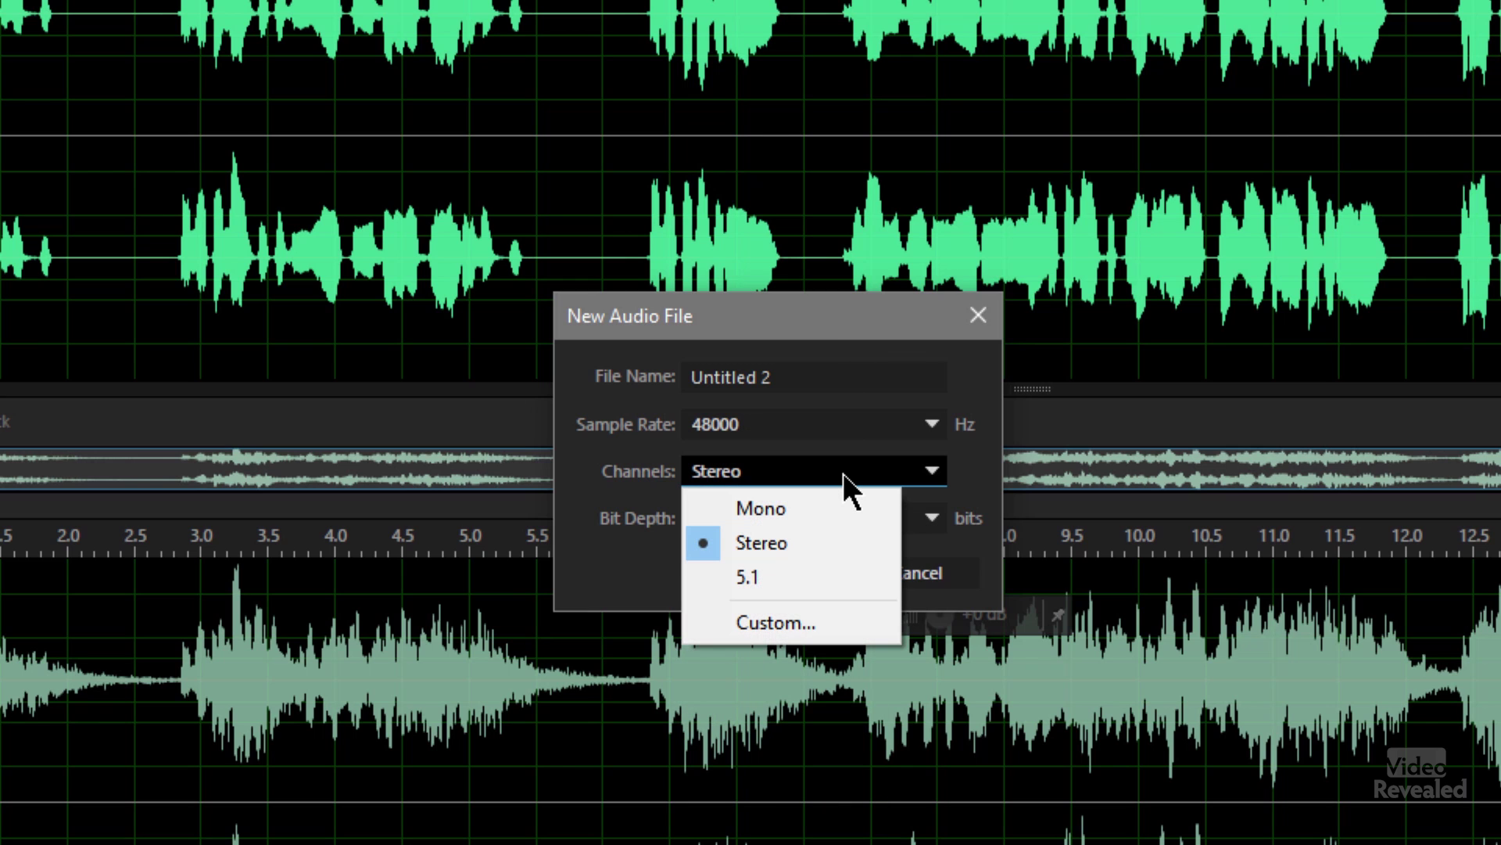
pyautogui.click(845, 624)
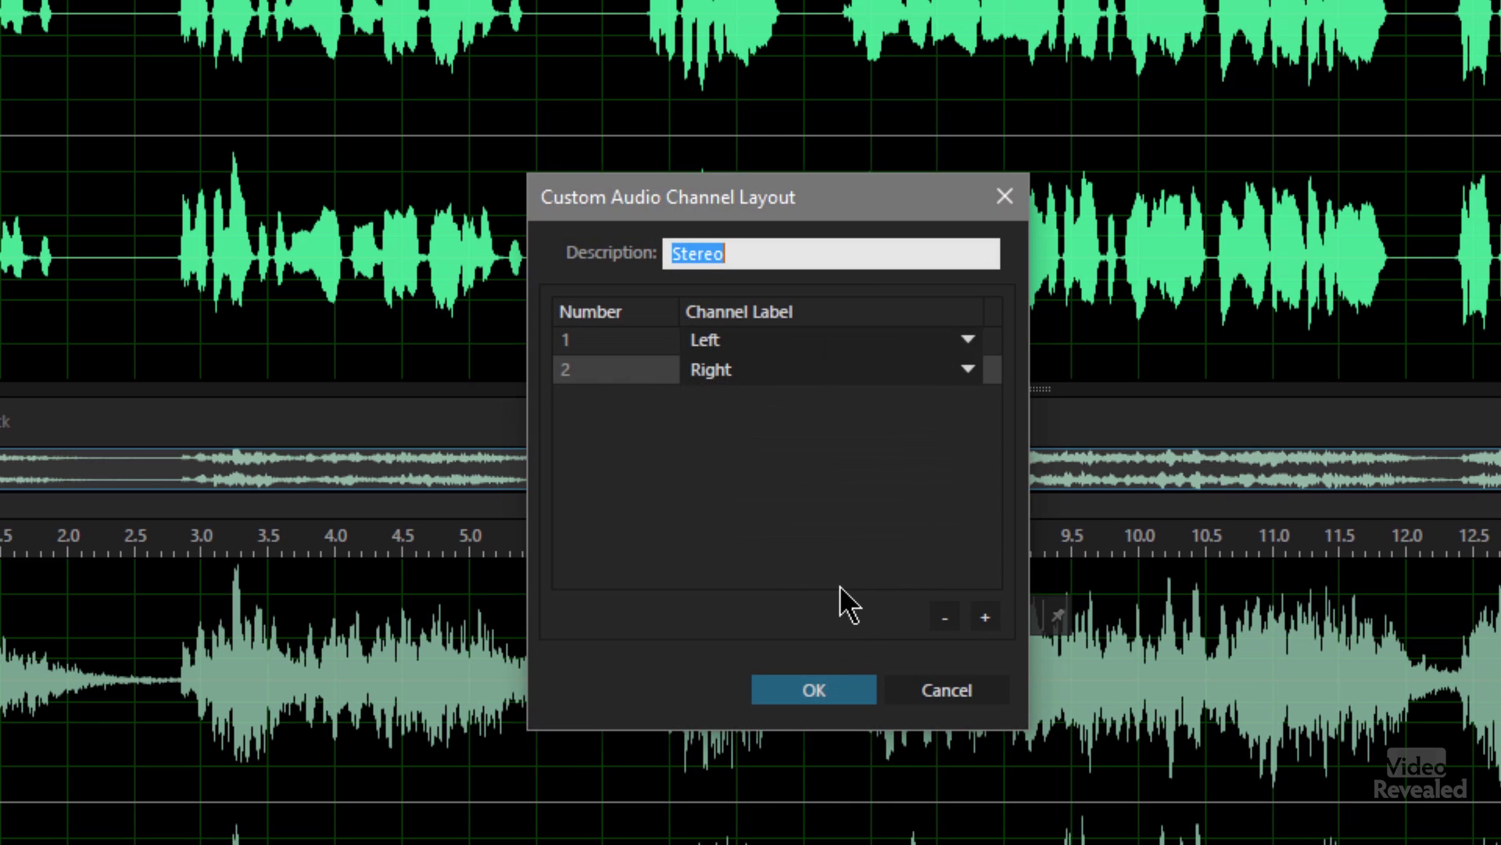
pyautogui.click(968, 339)
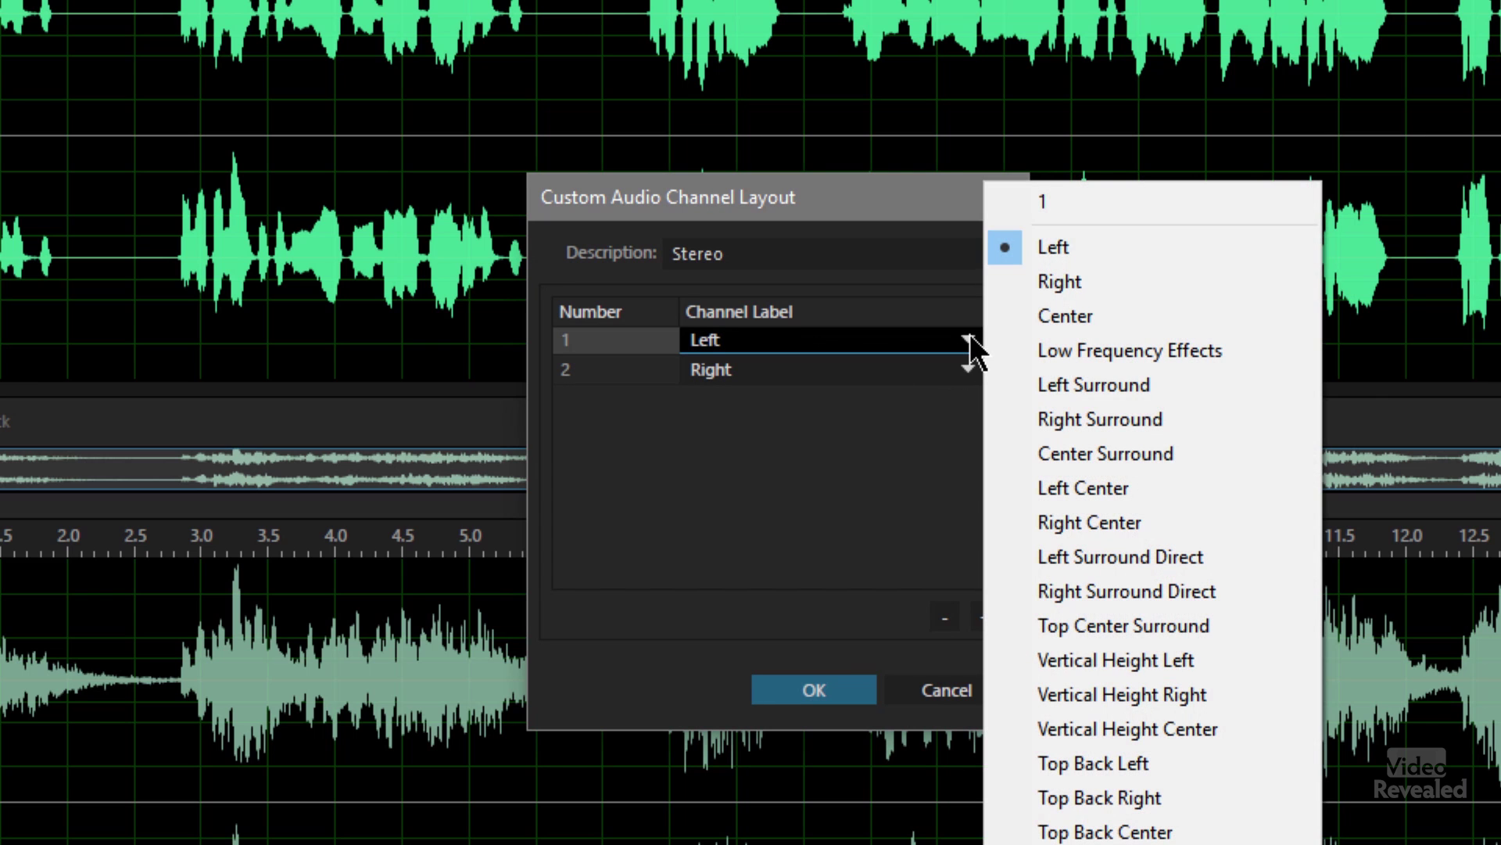
pyautogui.click(865, 452)
pyautogui.click(958, 701)
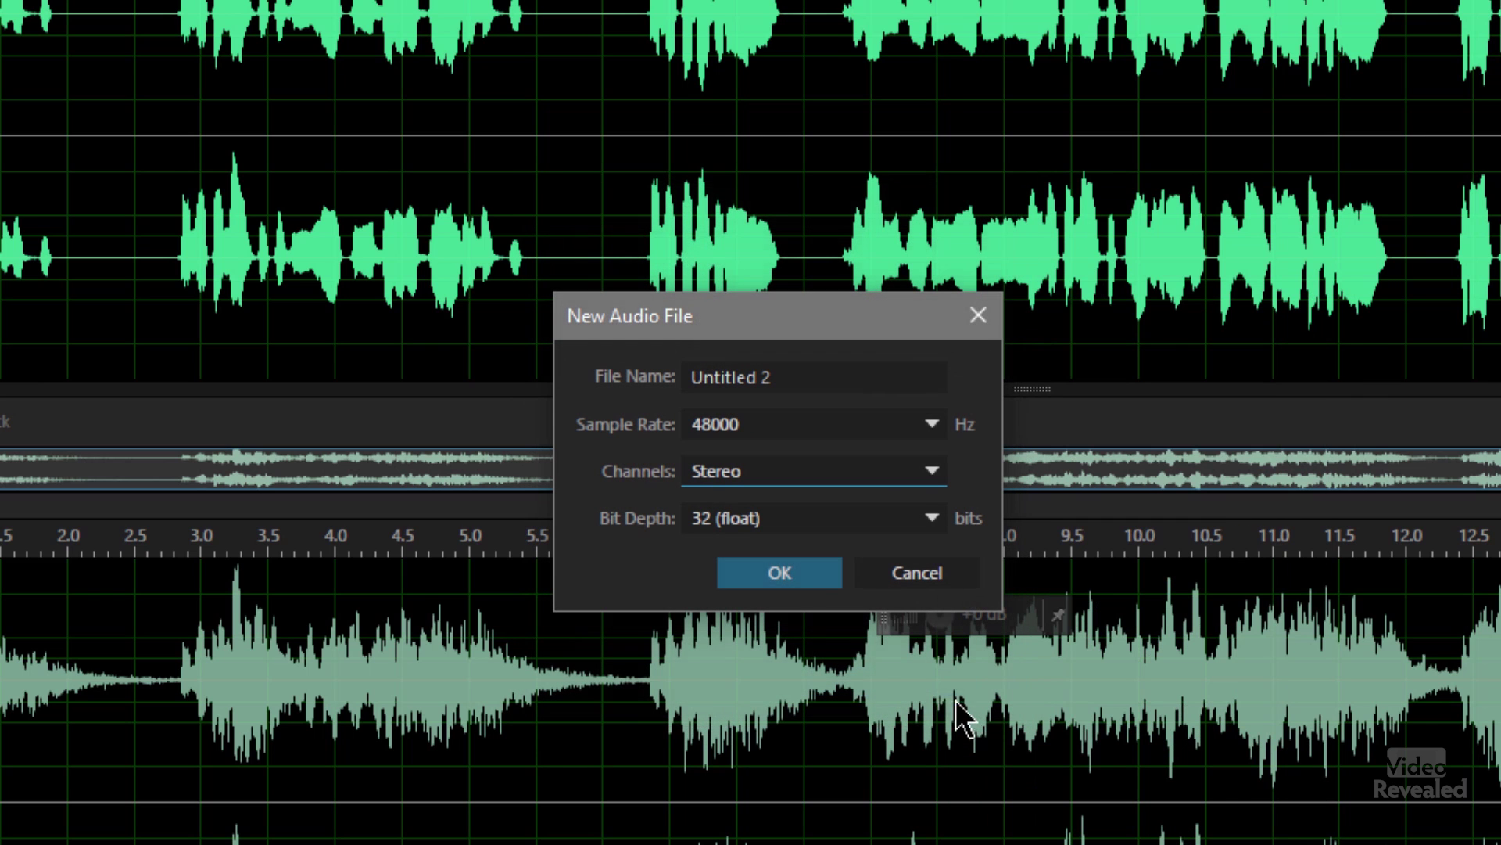
# - Check the 32 (float) bit depth and create the blank Untitled 2 file
pyautogui.click(930, 519)
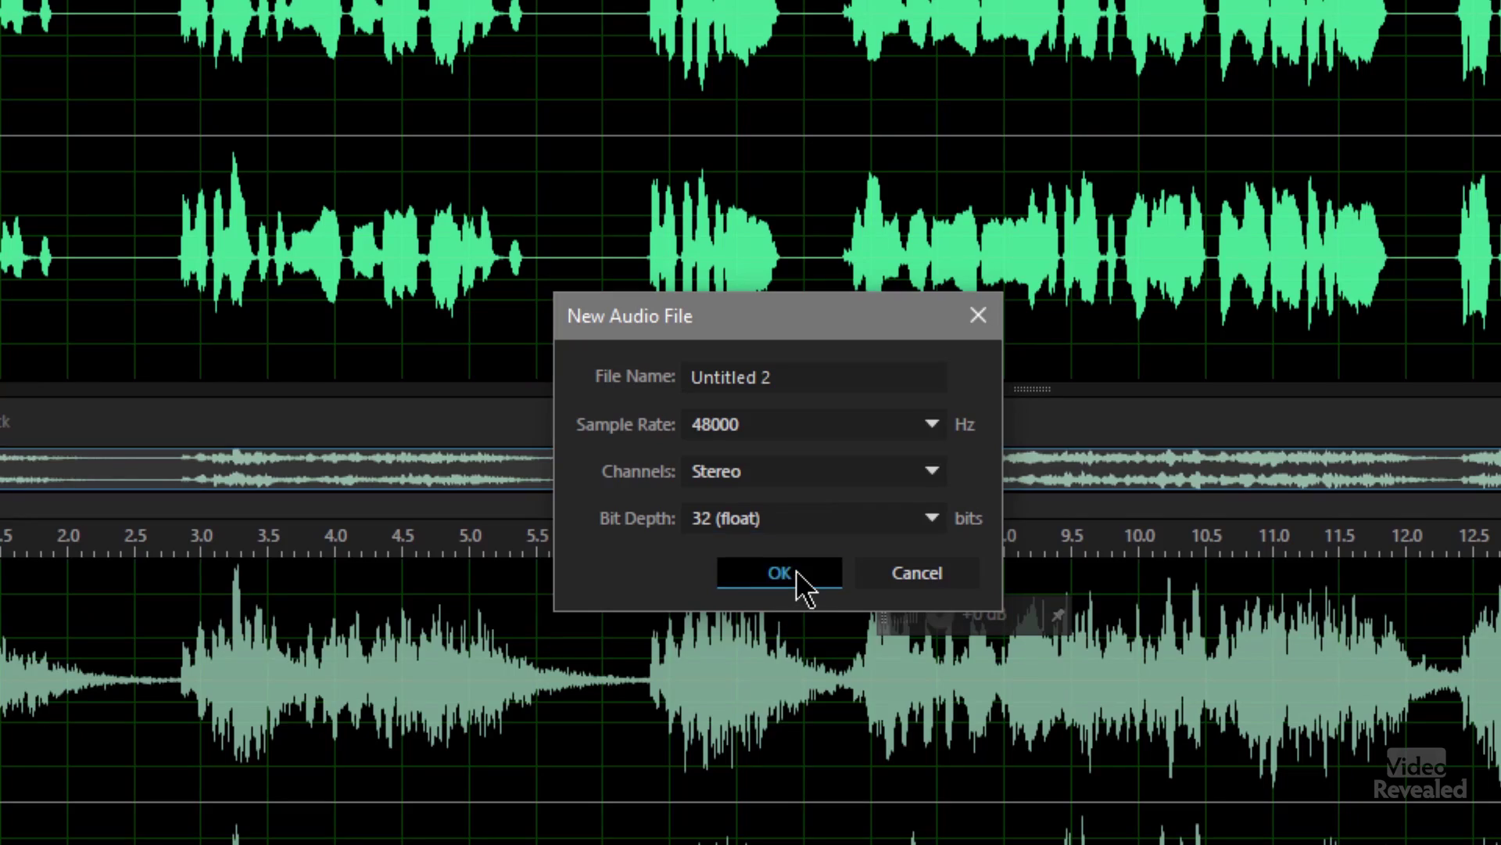
pyautogui.click(790, 552)
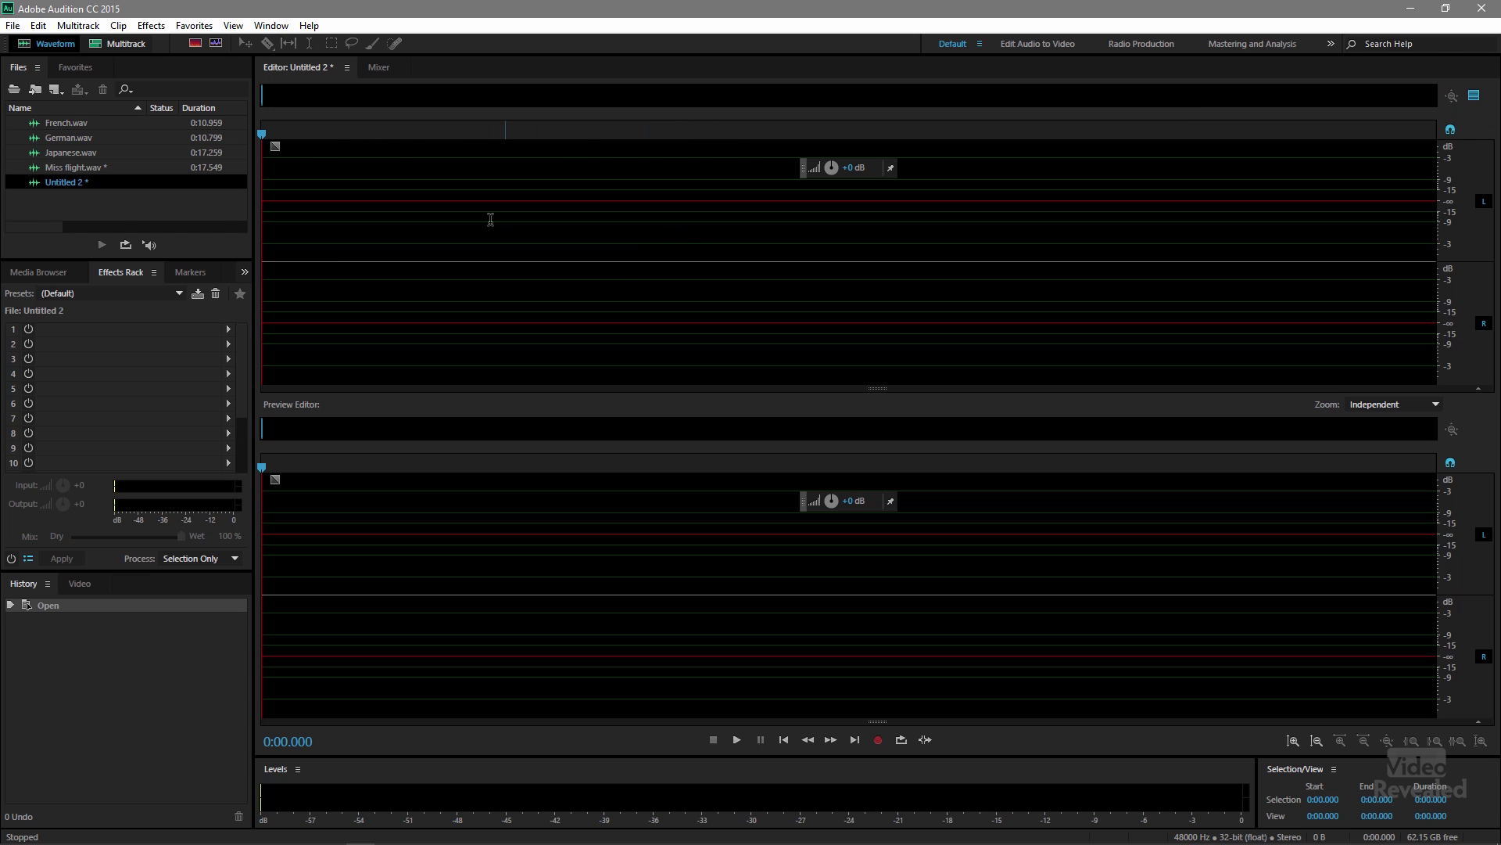
# - Load the Microsoft David Desktop English speech preset and preview its sample sentence
pyautogui.click(167, 26)
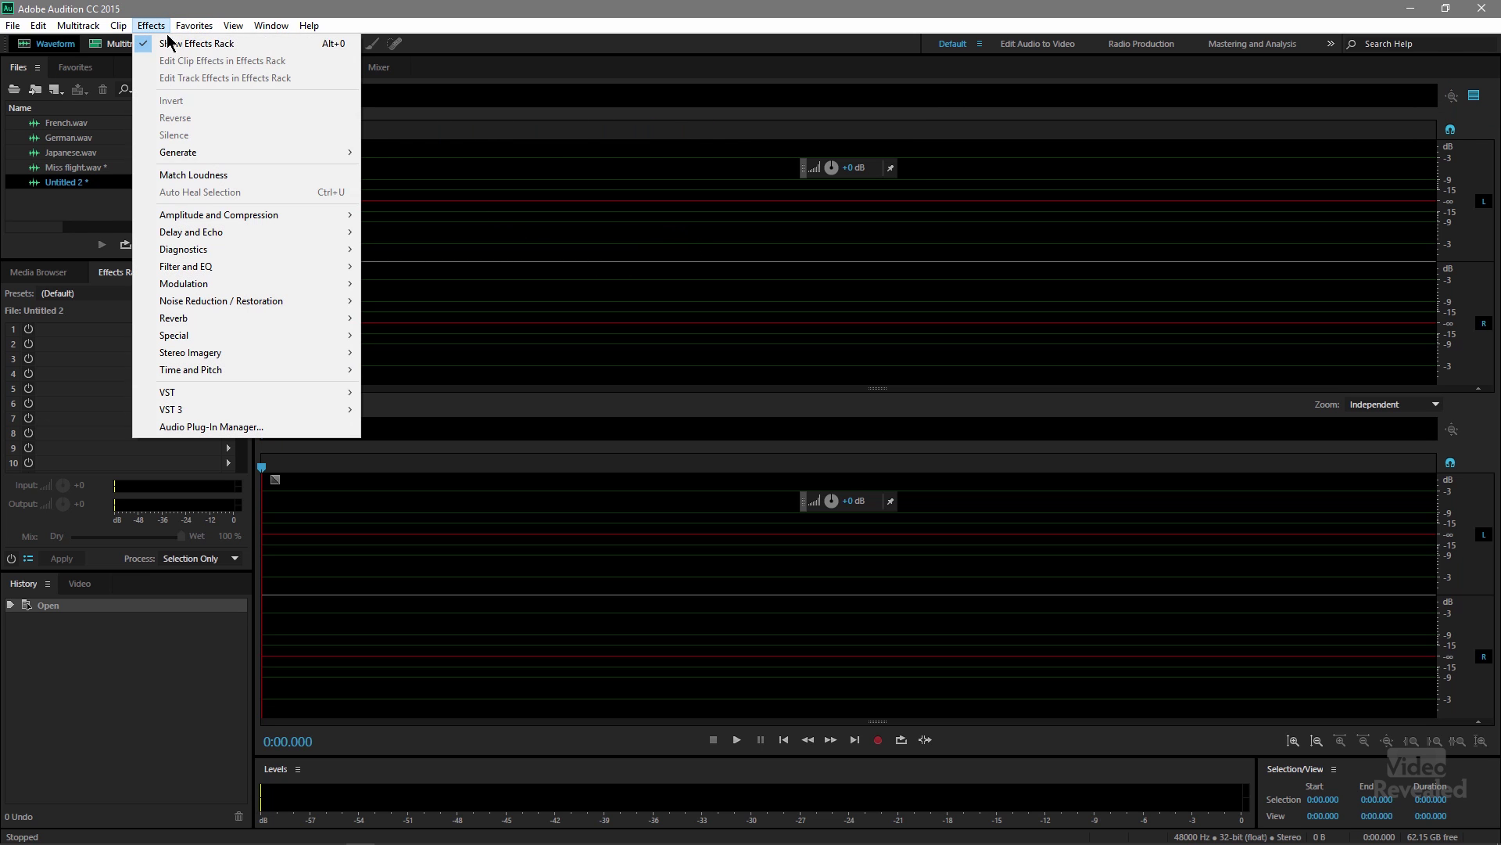
pyautogui.moveTo(218, 156)
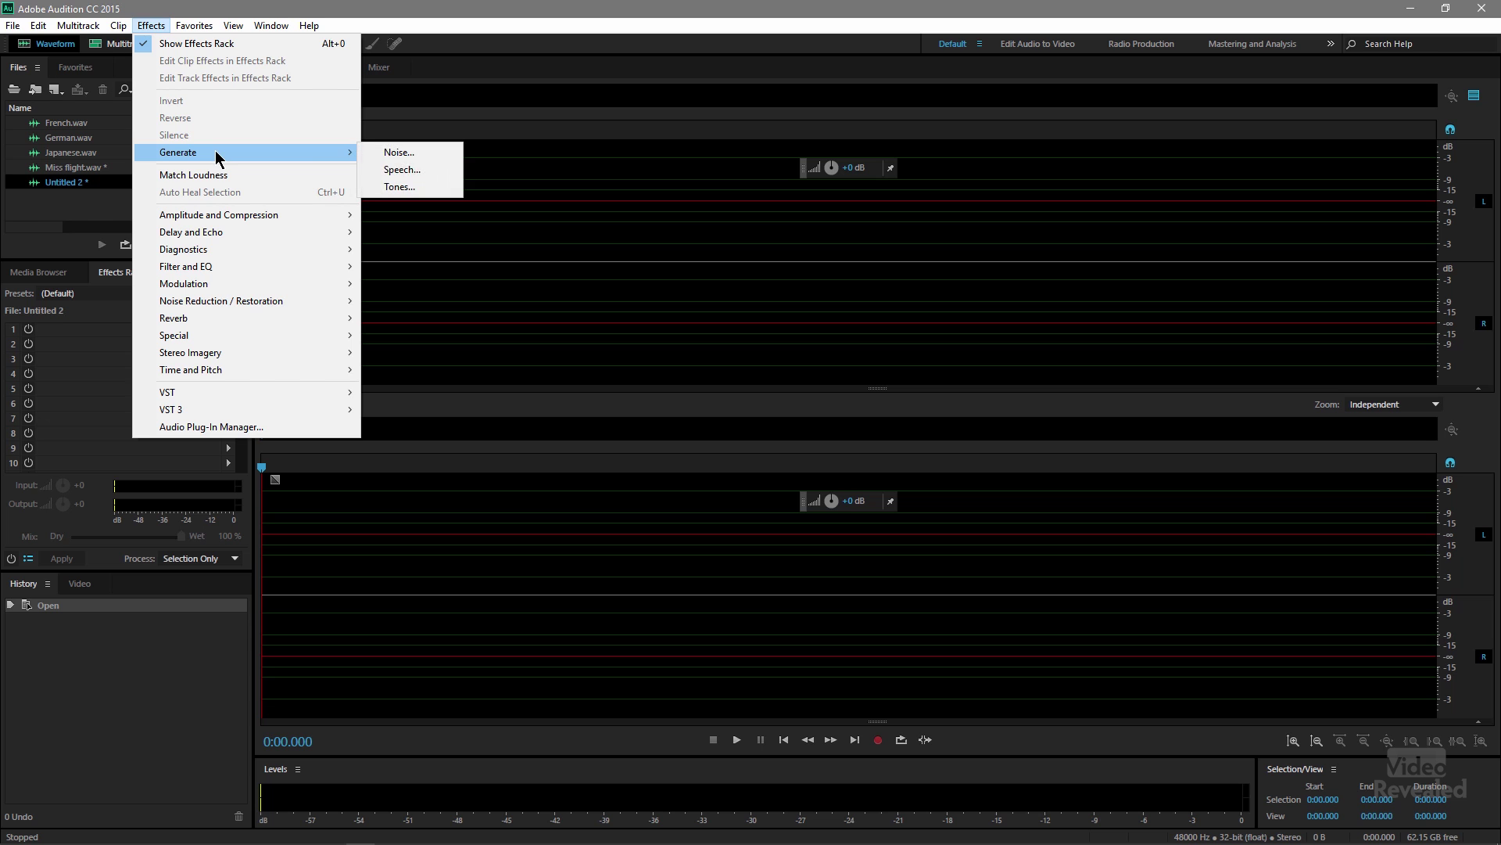
pyautogui.click(402, 169)
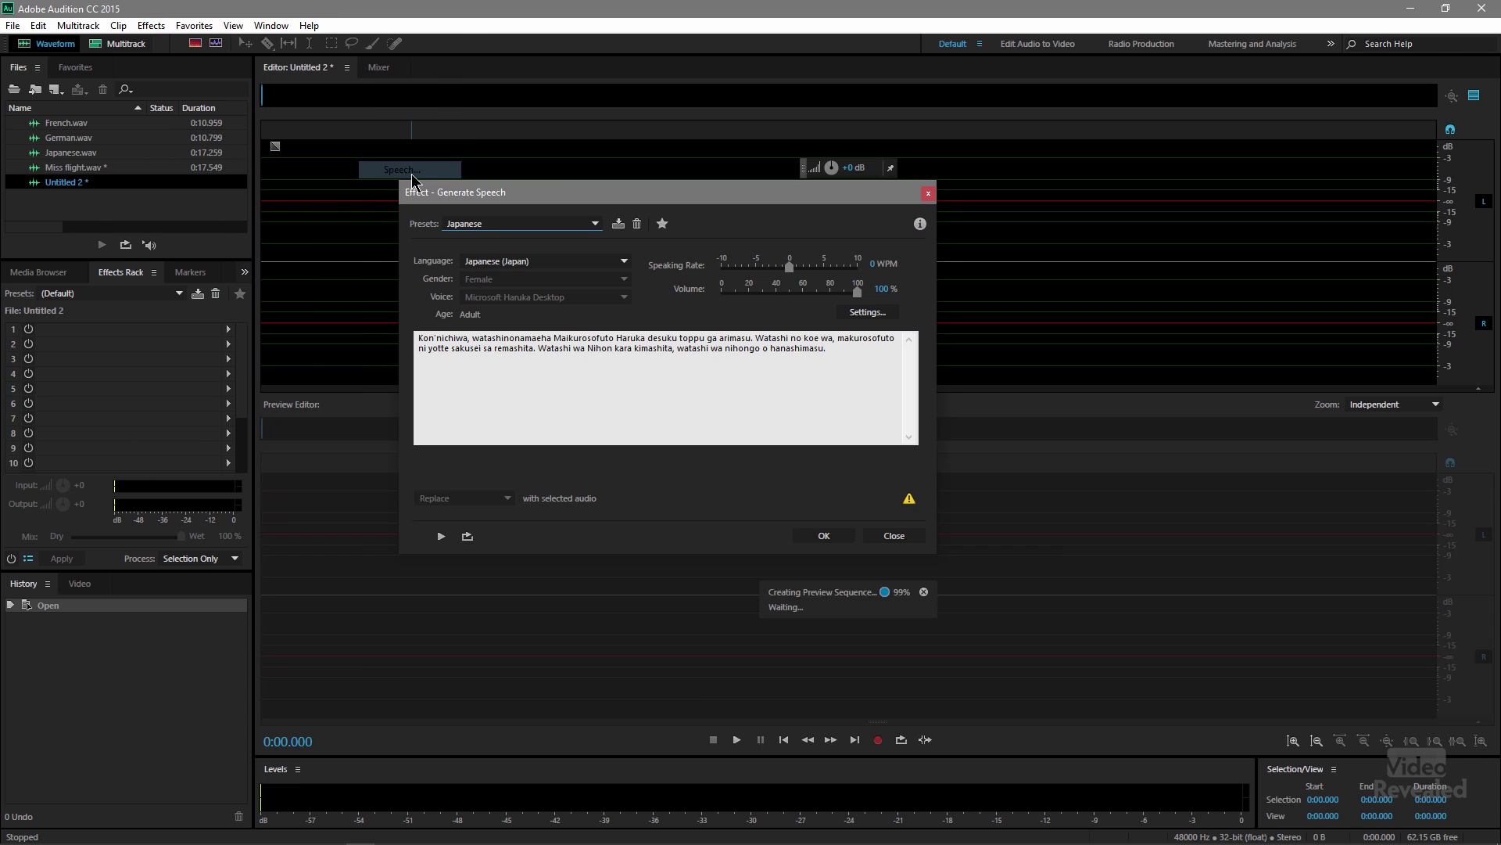
pyautogui.click(567, 235)
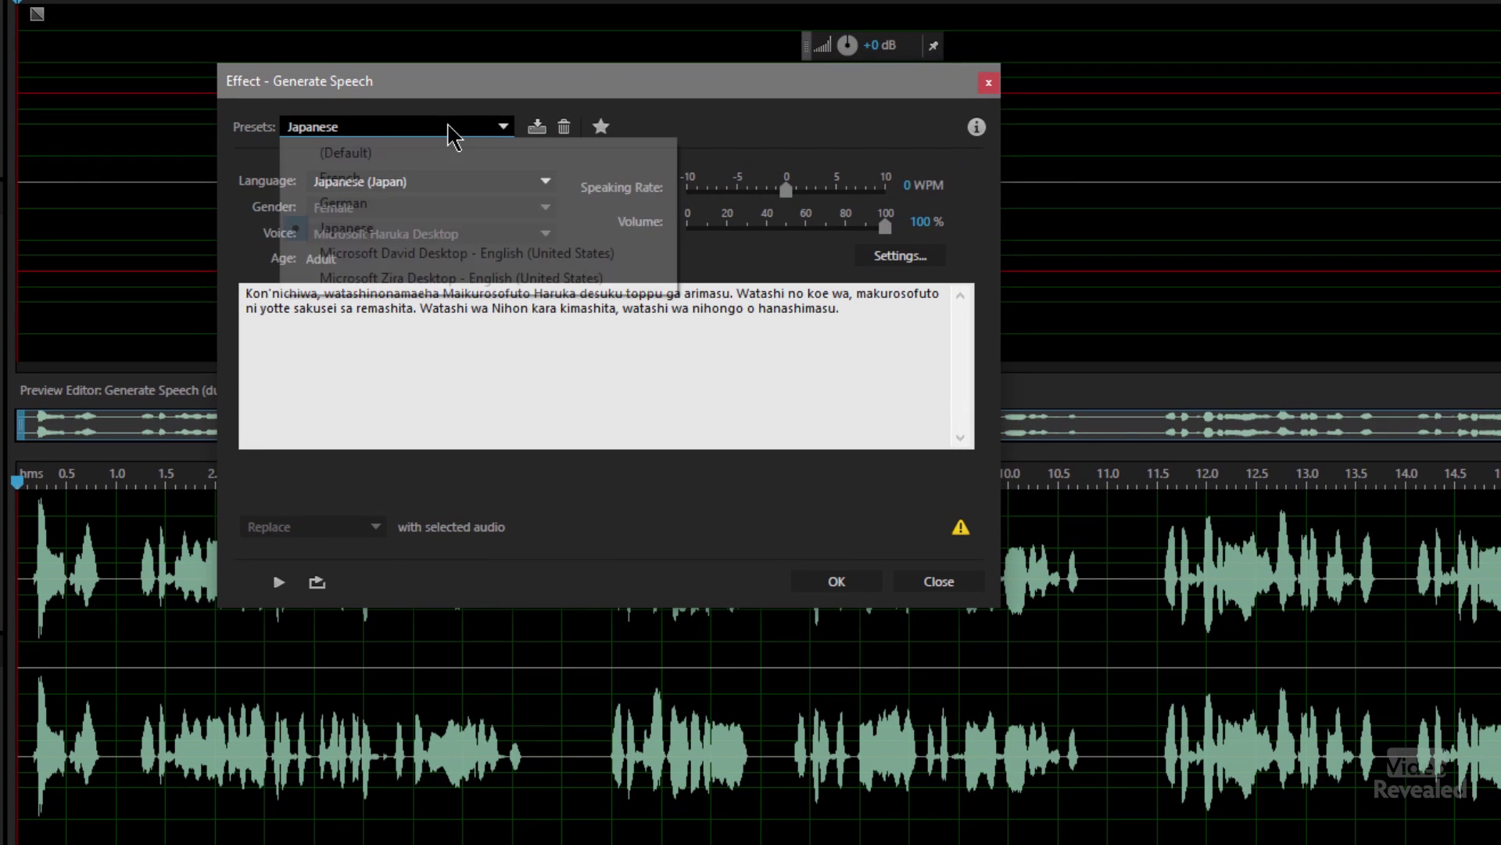
pyautogui.click(451, 262)
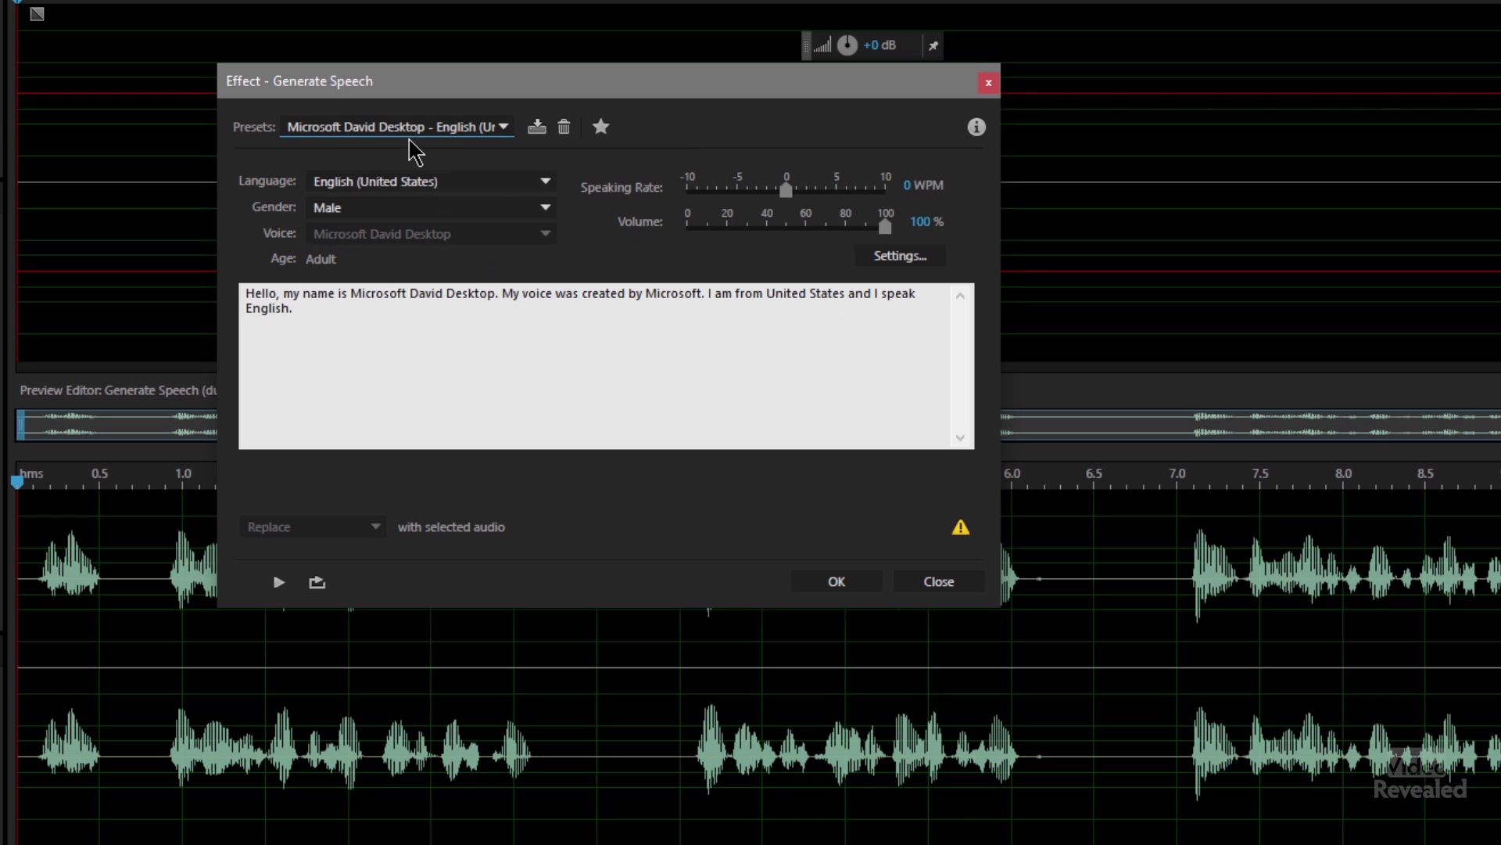
pyautogui.click(281, 587)
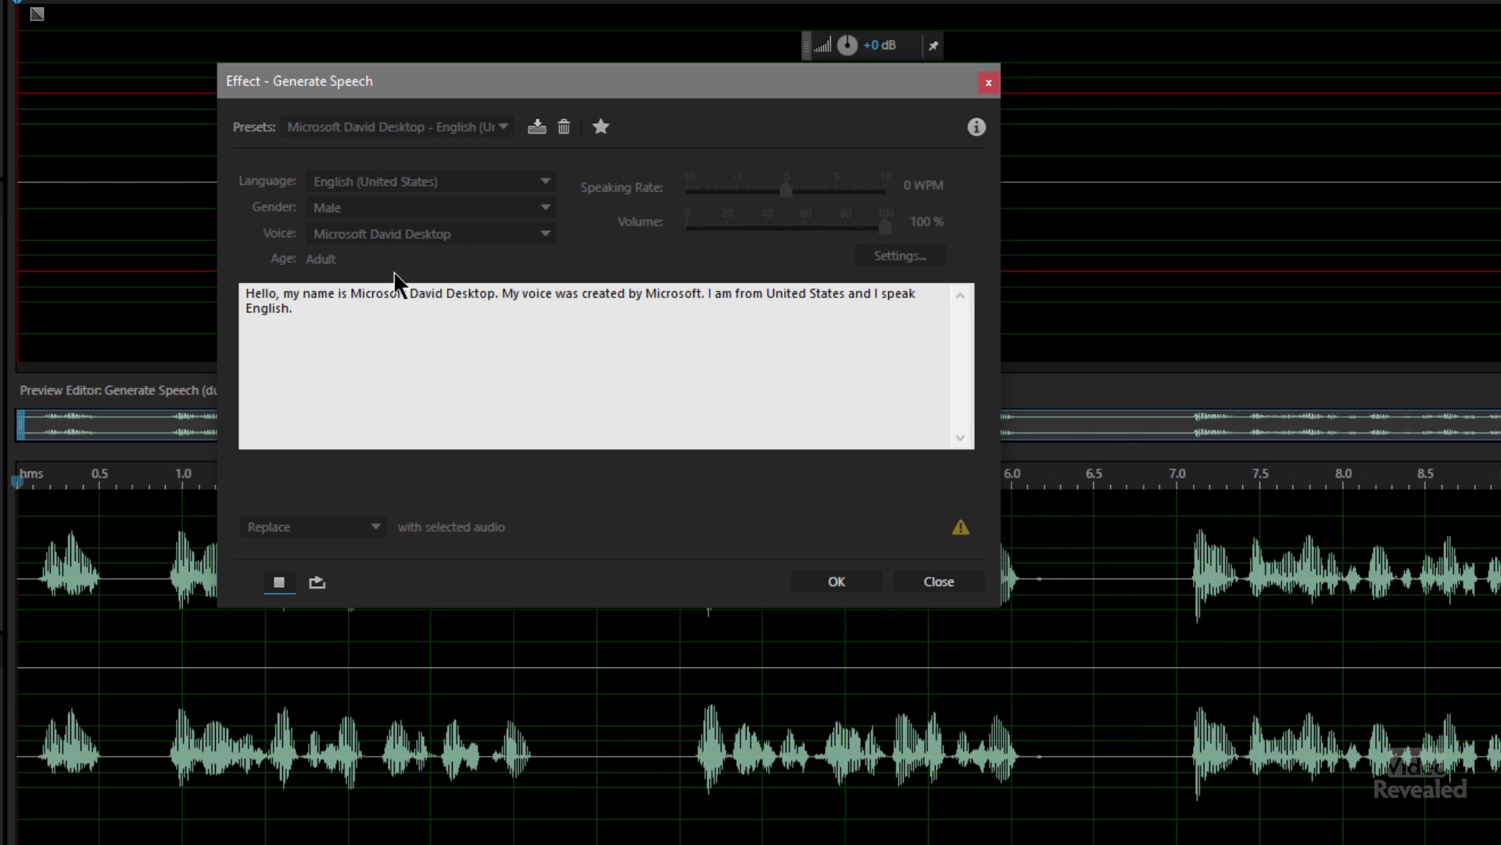
pyautogui.scroll(-1, 419, 233)
# - Switch to the Microsoft Zira Desktop voice and preview its speech
pyautogui.click(485, 127)
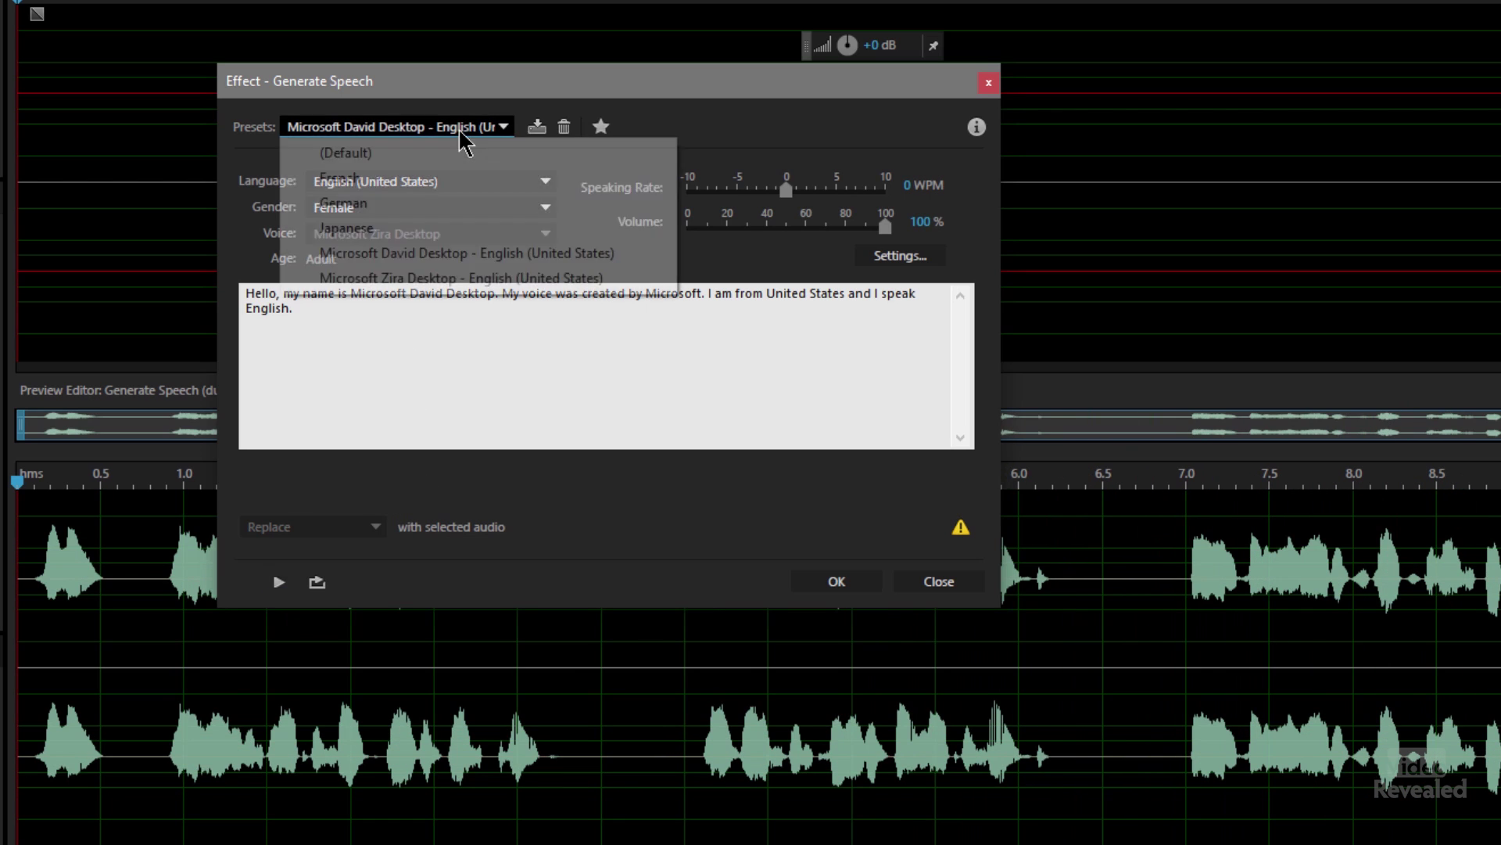
pyautogui.click(581, 279)
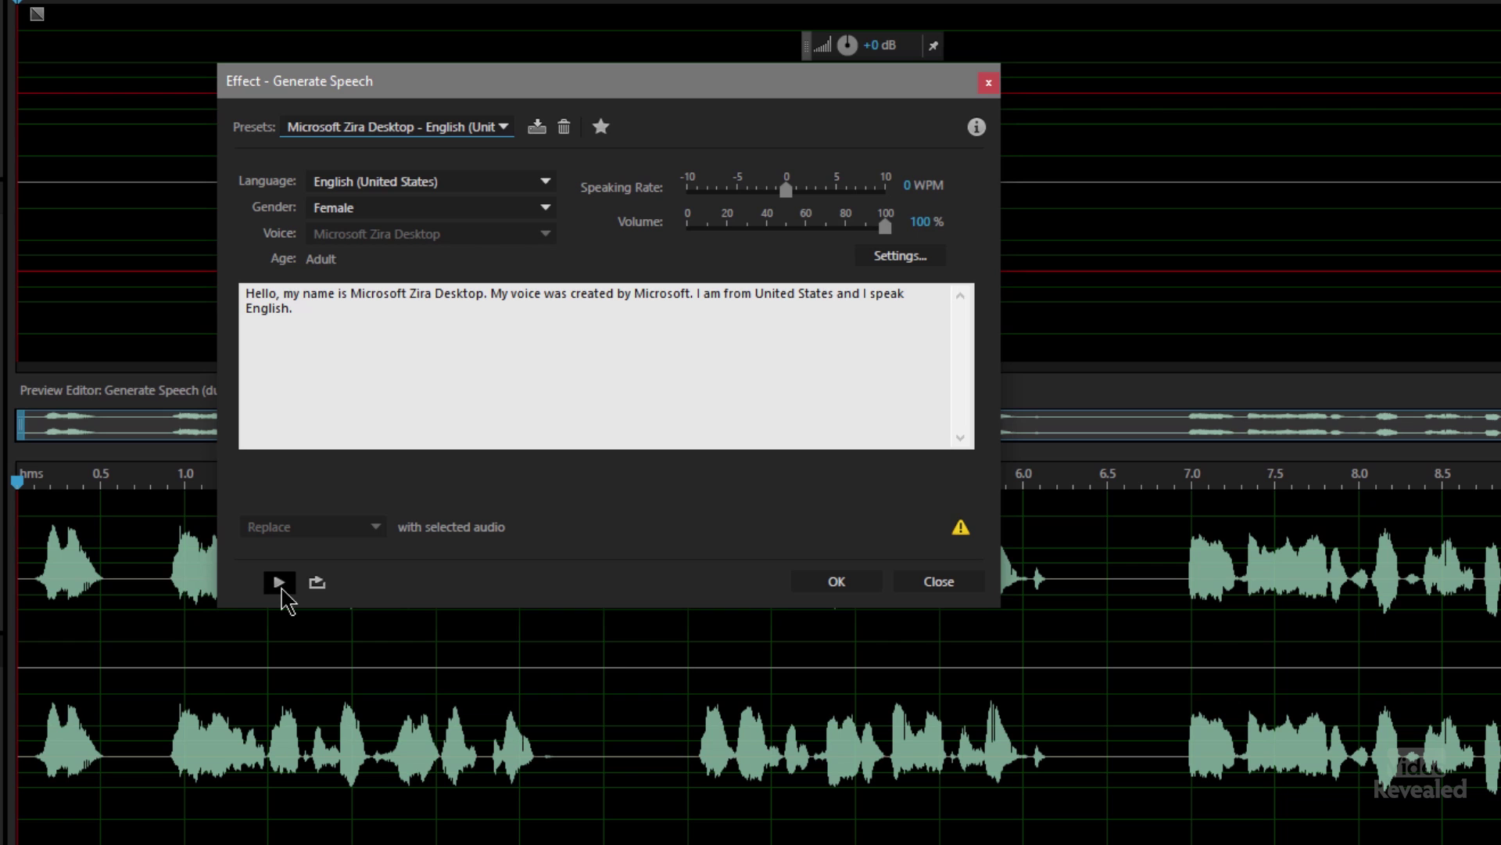
pyautogui.click(278, 583)
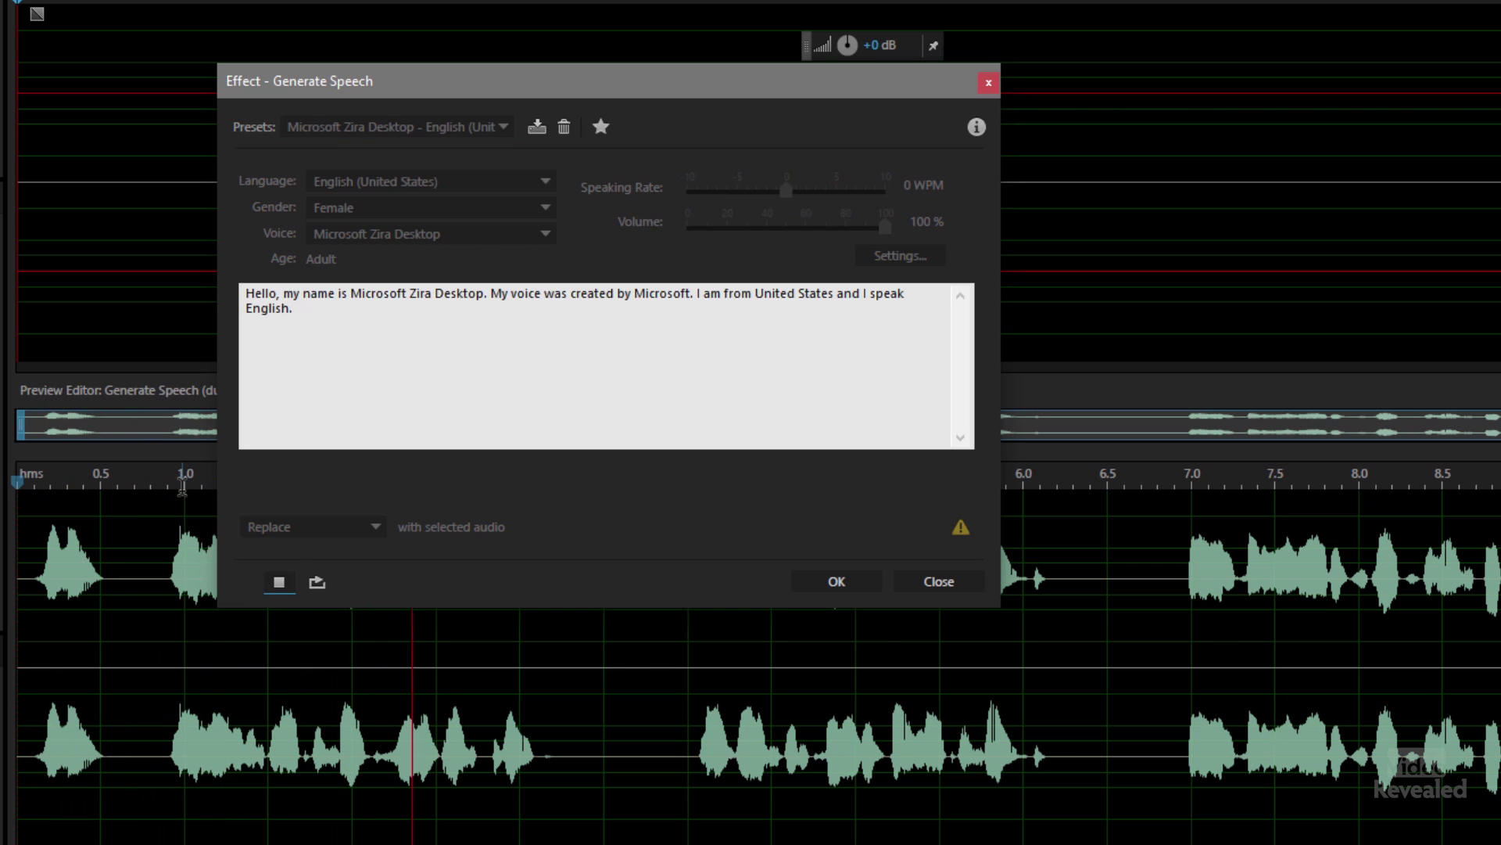
pyautogui.click(278, 582)
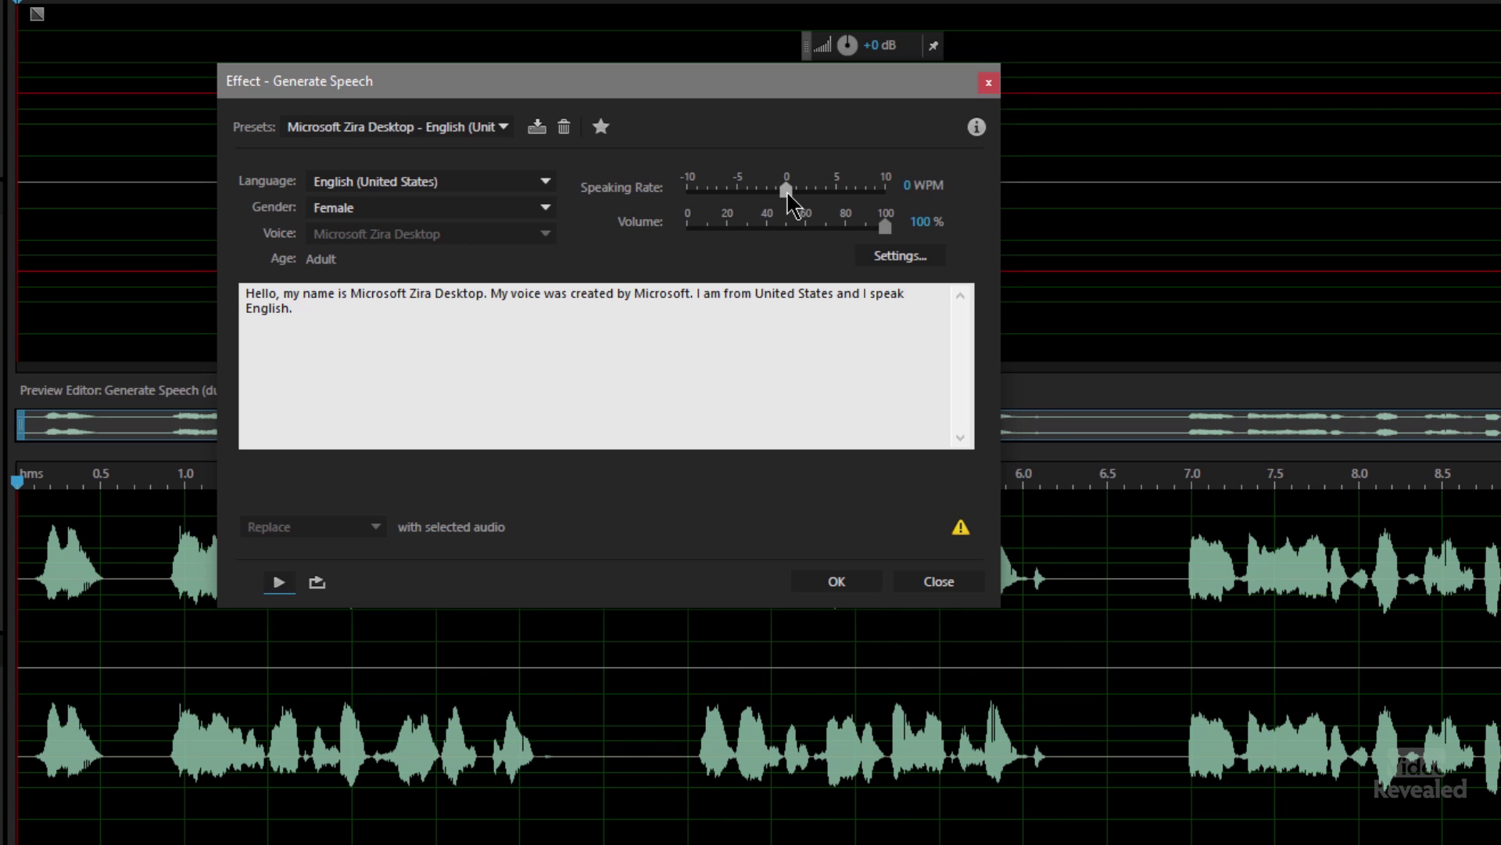
# - Preview speech at 4 and -4 WPM and lowered volume, then raise volume to 100%
pyautogui.click(278, 582)
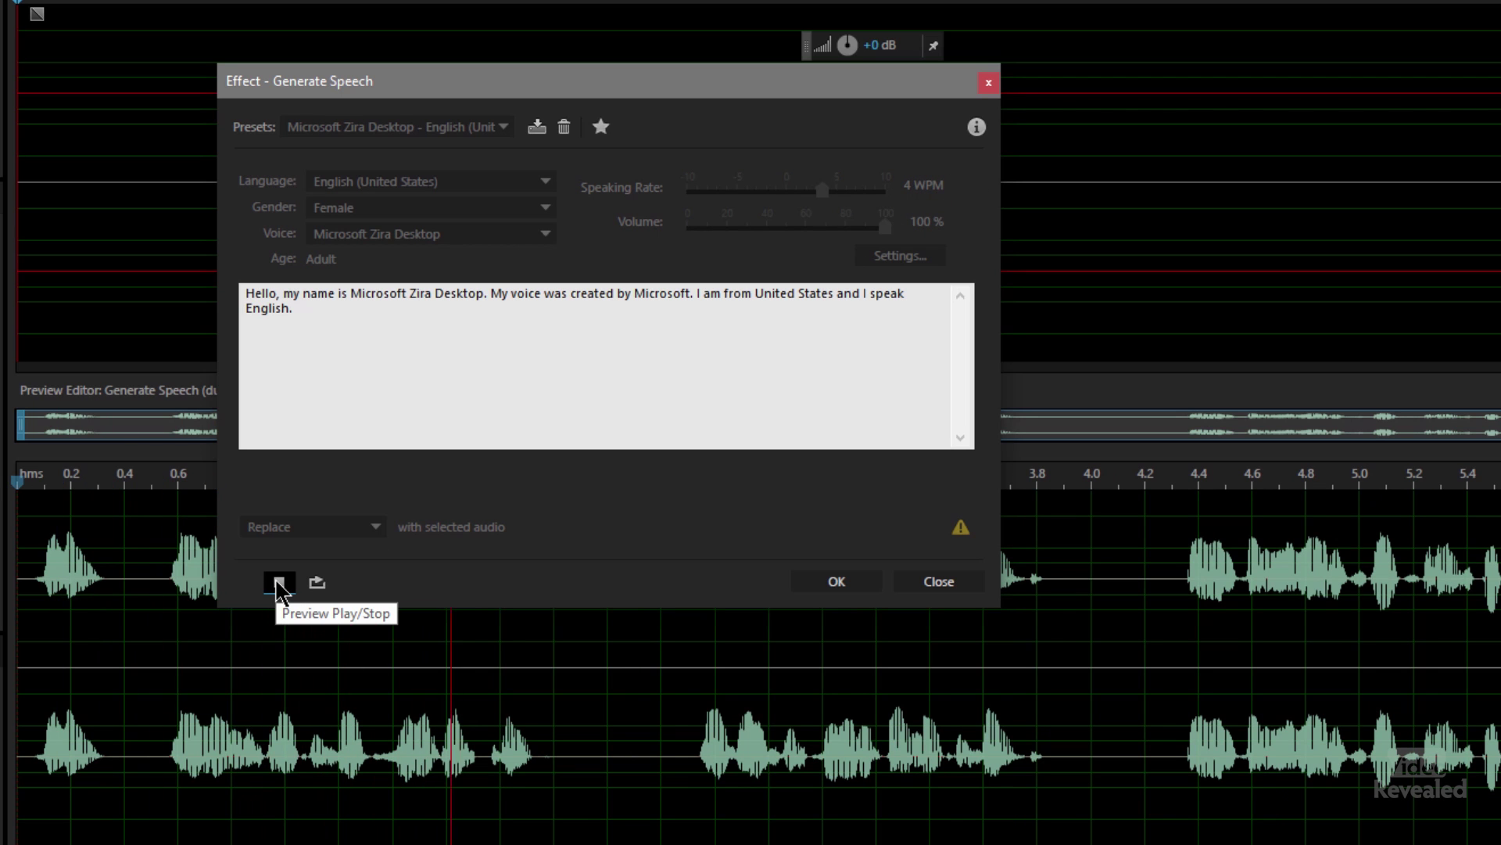
pyautogui.click(279, 582)
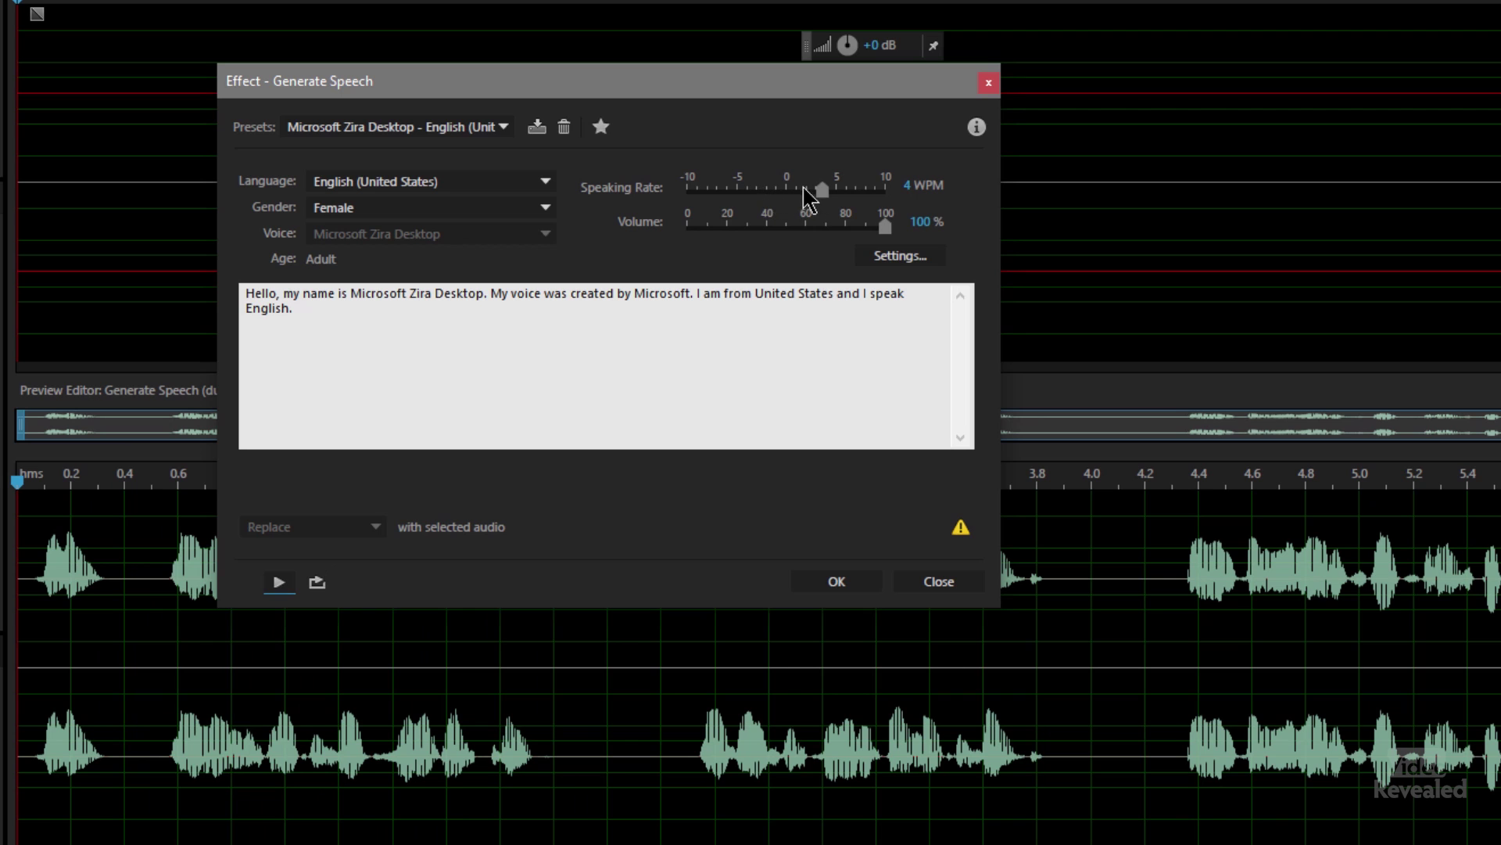
pyautogui.click(278, 582)
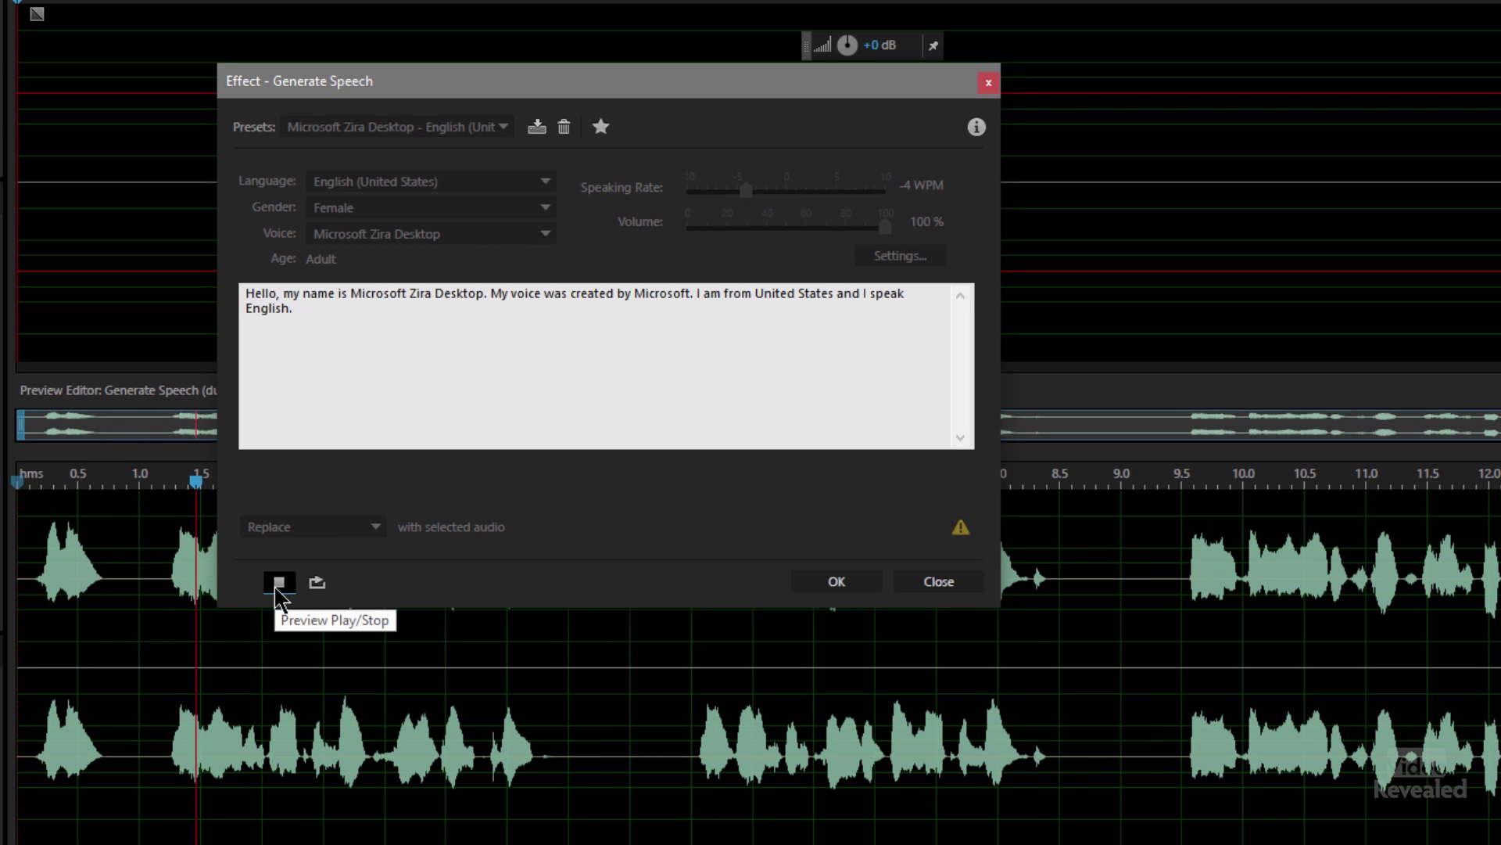
pyautogui.click(279, 585)
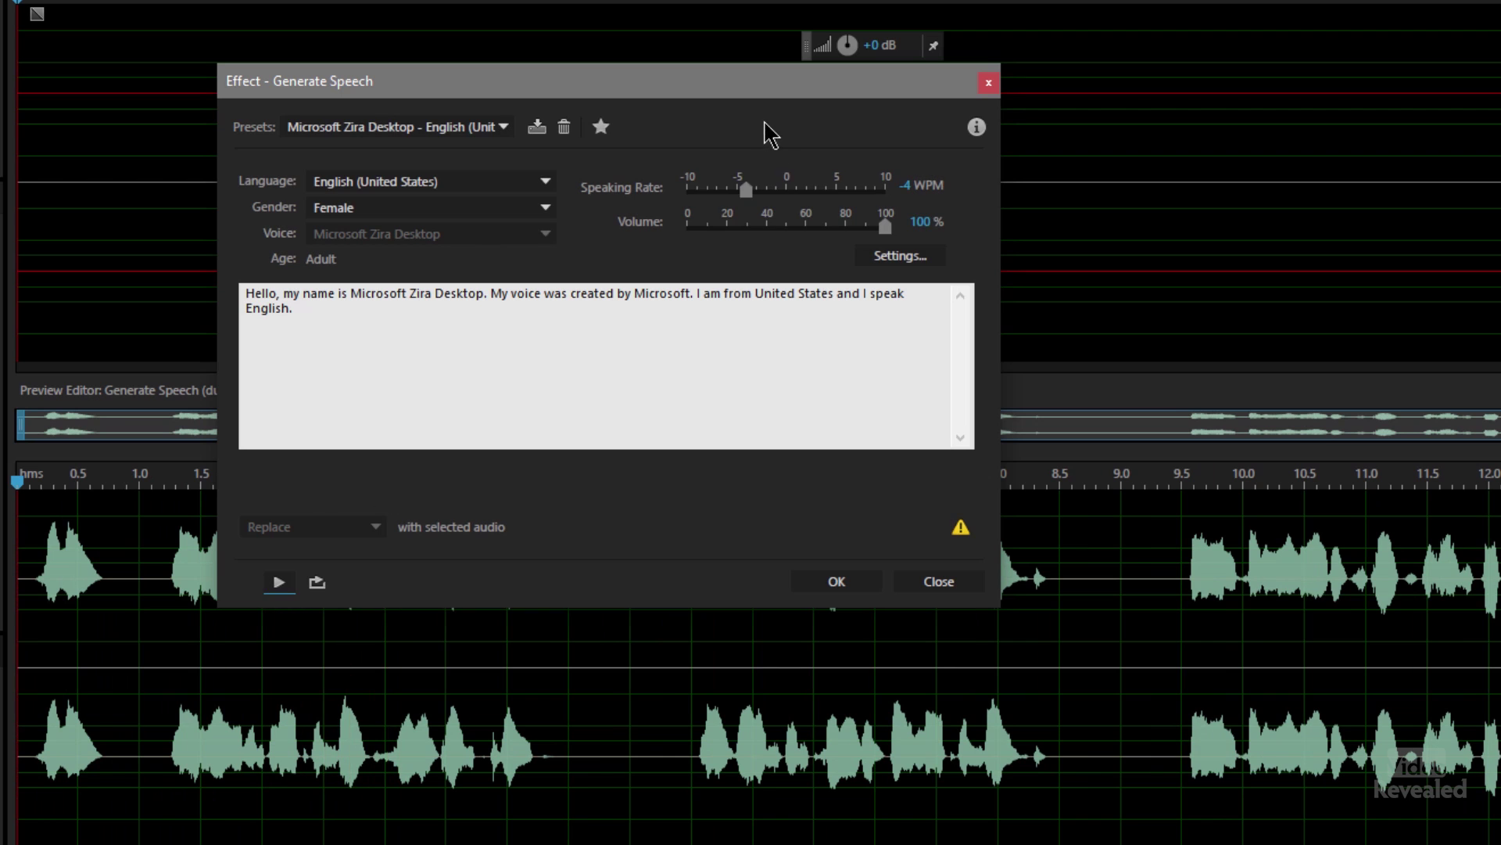
pyautogui.click(279, 582)
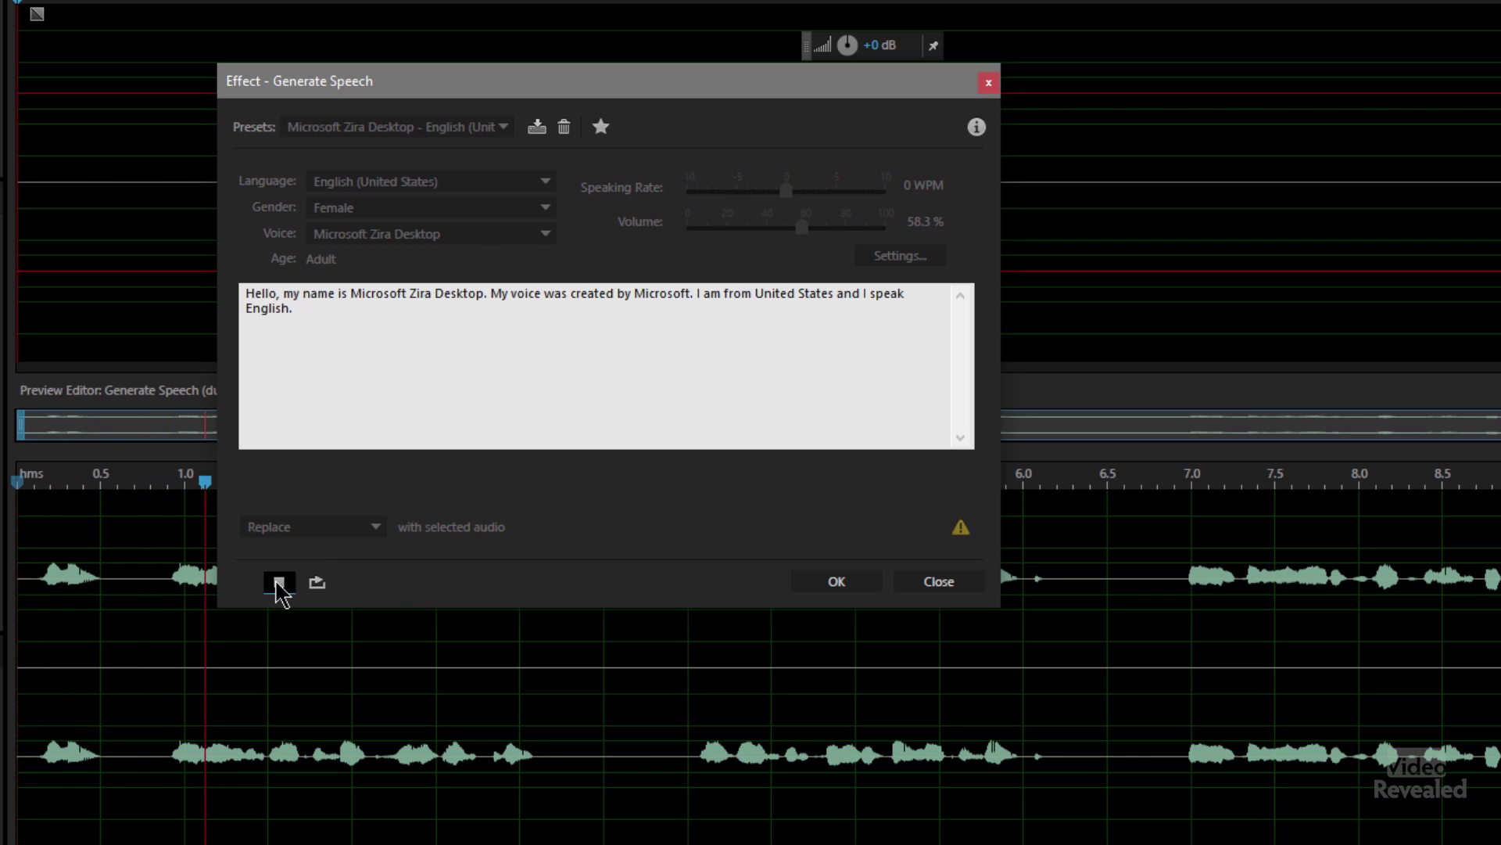
pyautogui.click(279, 582)
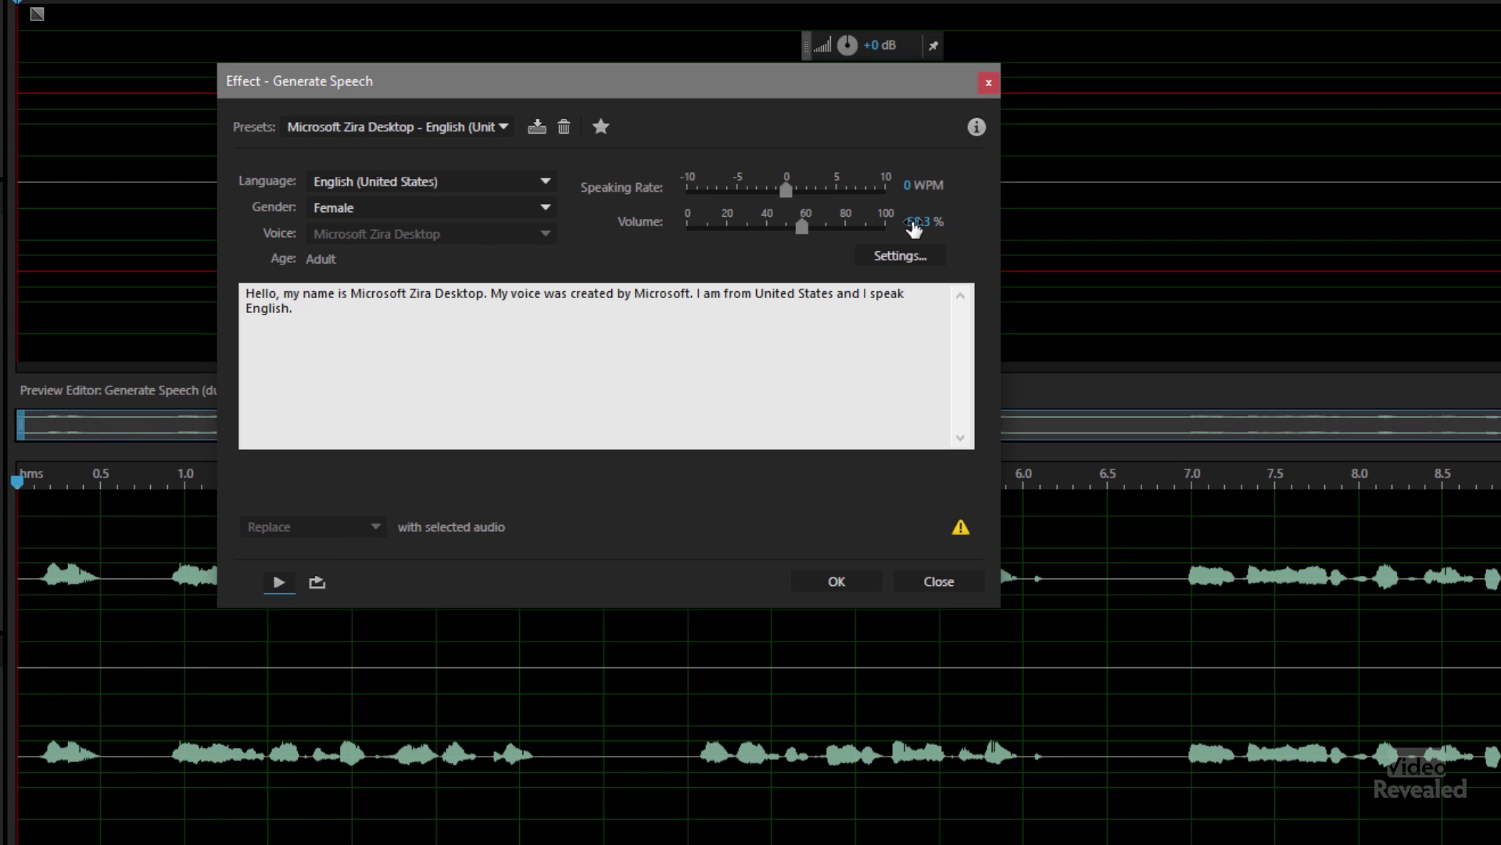
pyautogui.moveTo(869, 231); pyautogui.dragTo(896, 229)
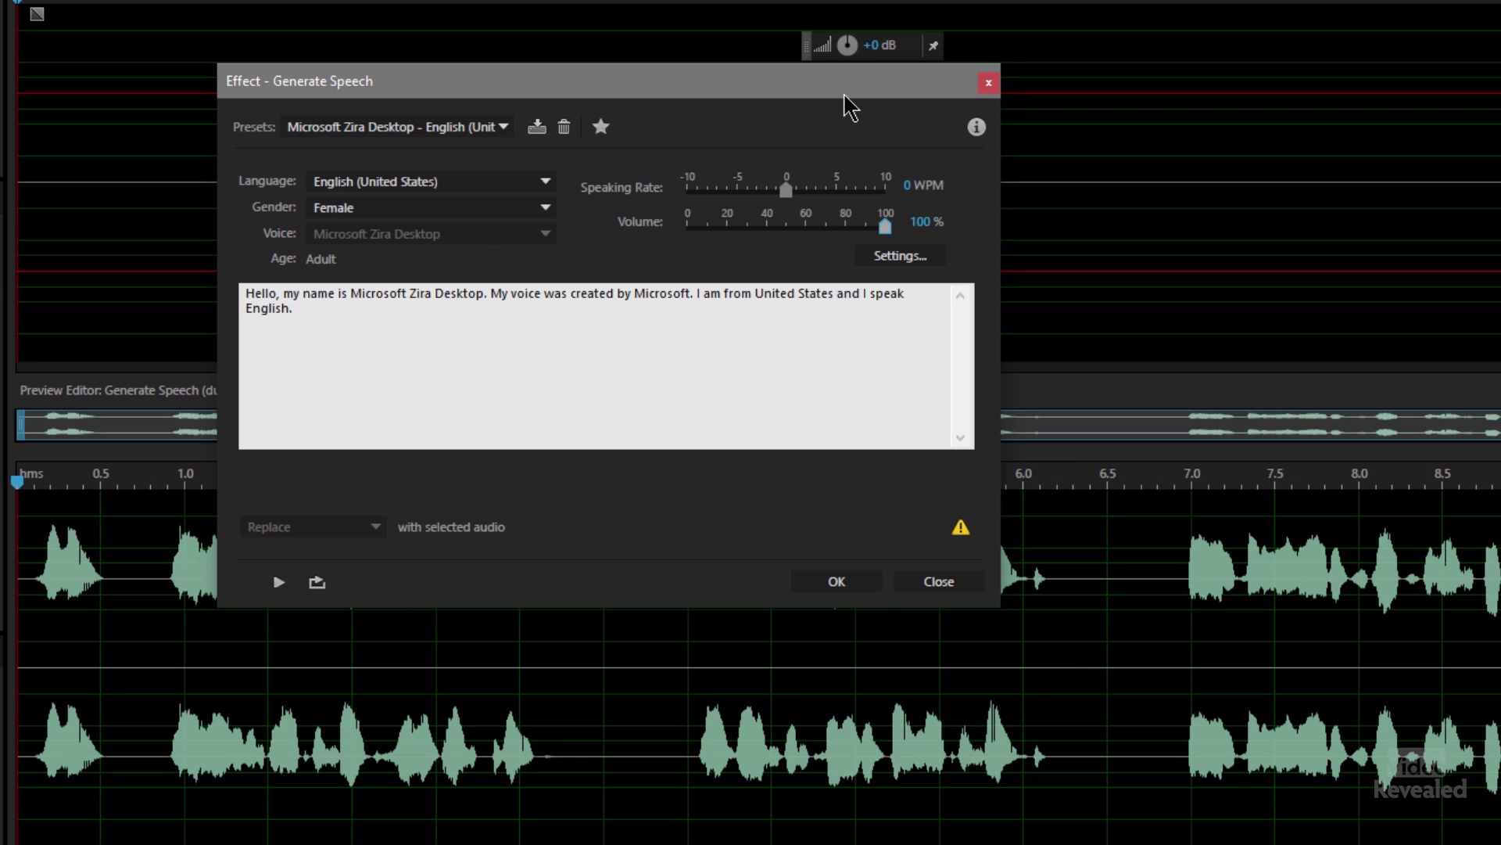
pyautogui.moveTo(844, 95); pyautogui.dragTo(650, 116)
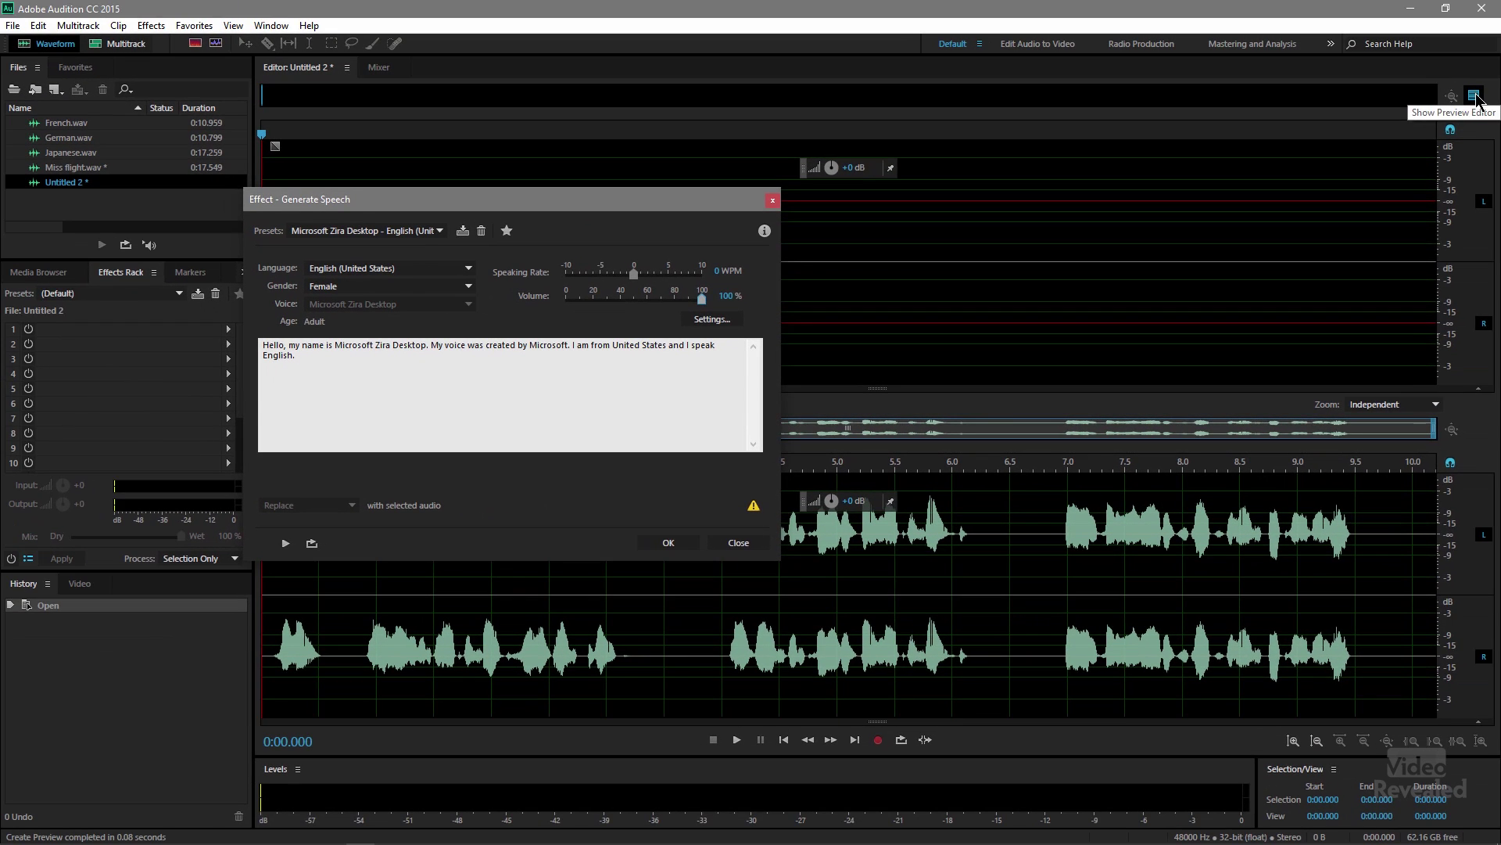
pyautogui.click(1475, 97)
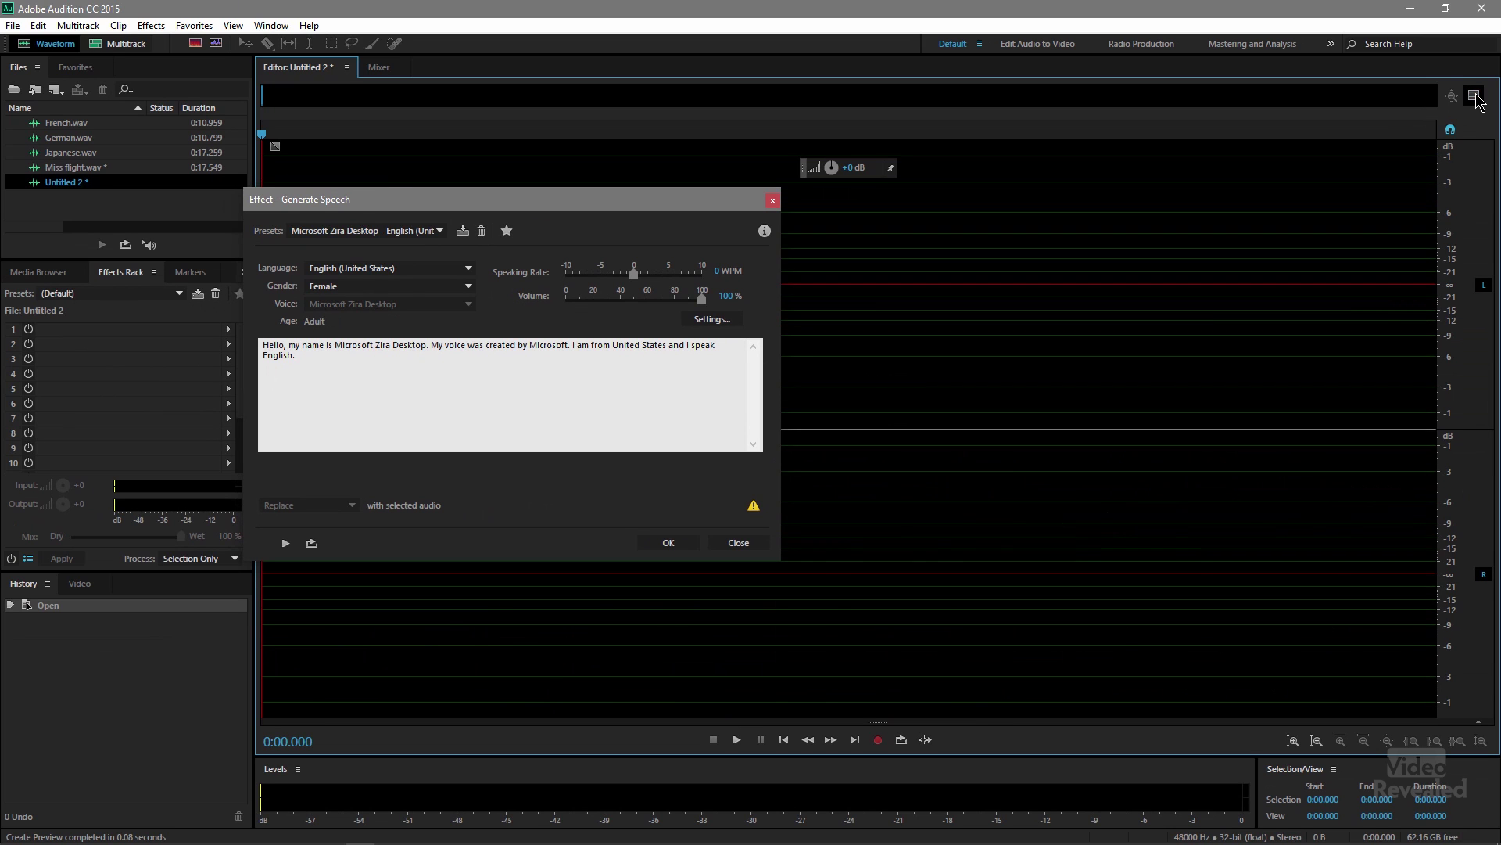
pyautogui.click(1476, 97)
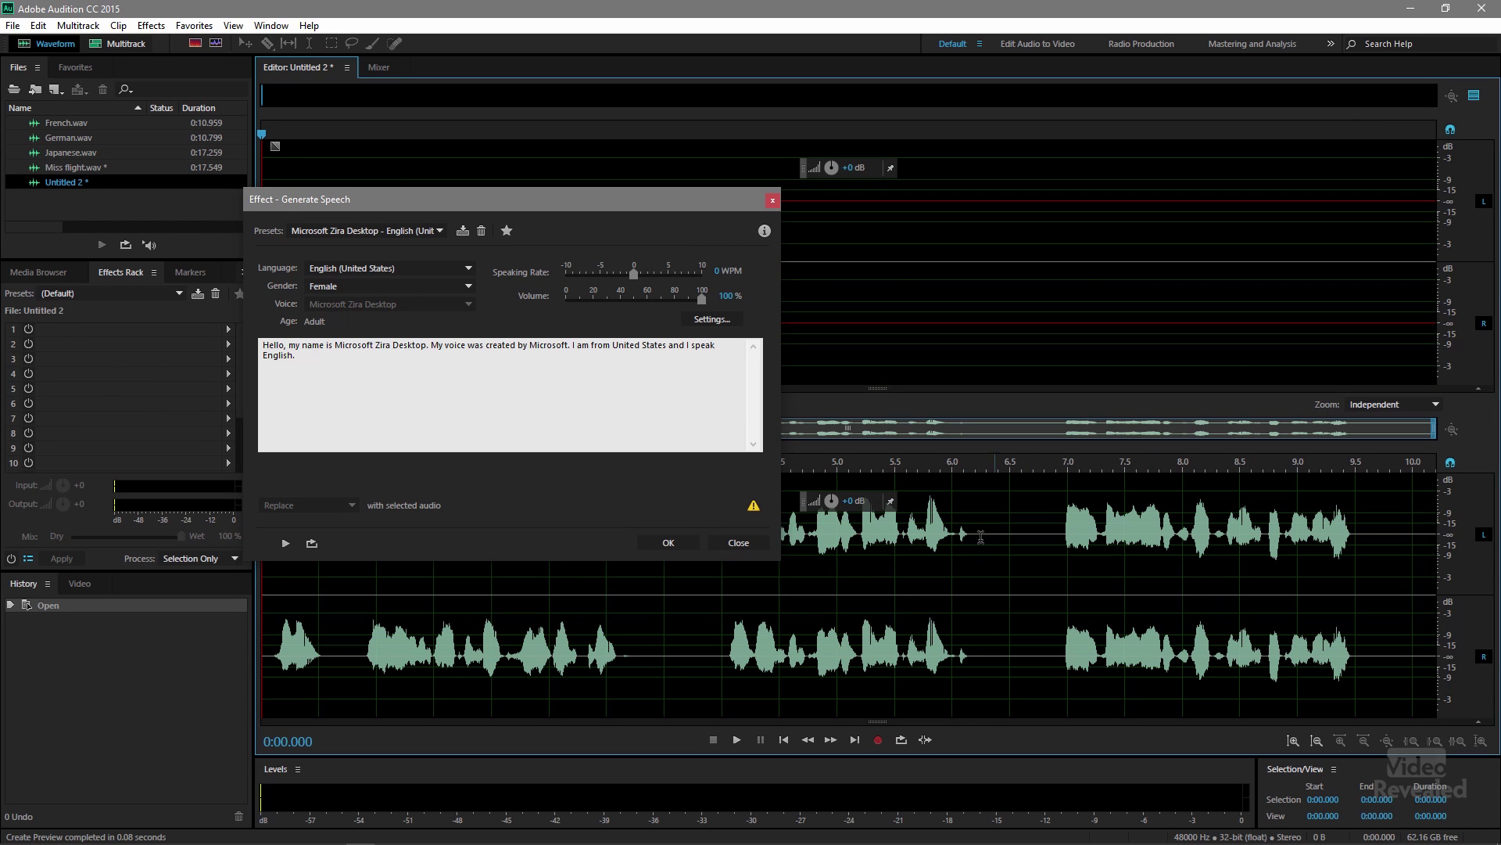
pyautogui.moveTo(647, 219); pyautogui.dragTo(966, 221)
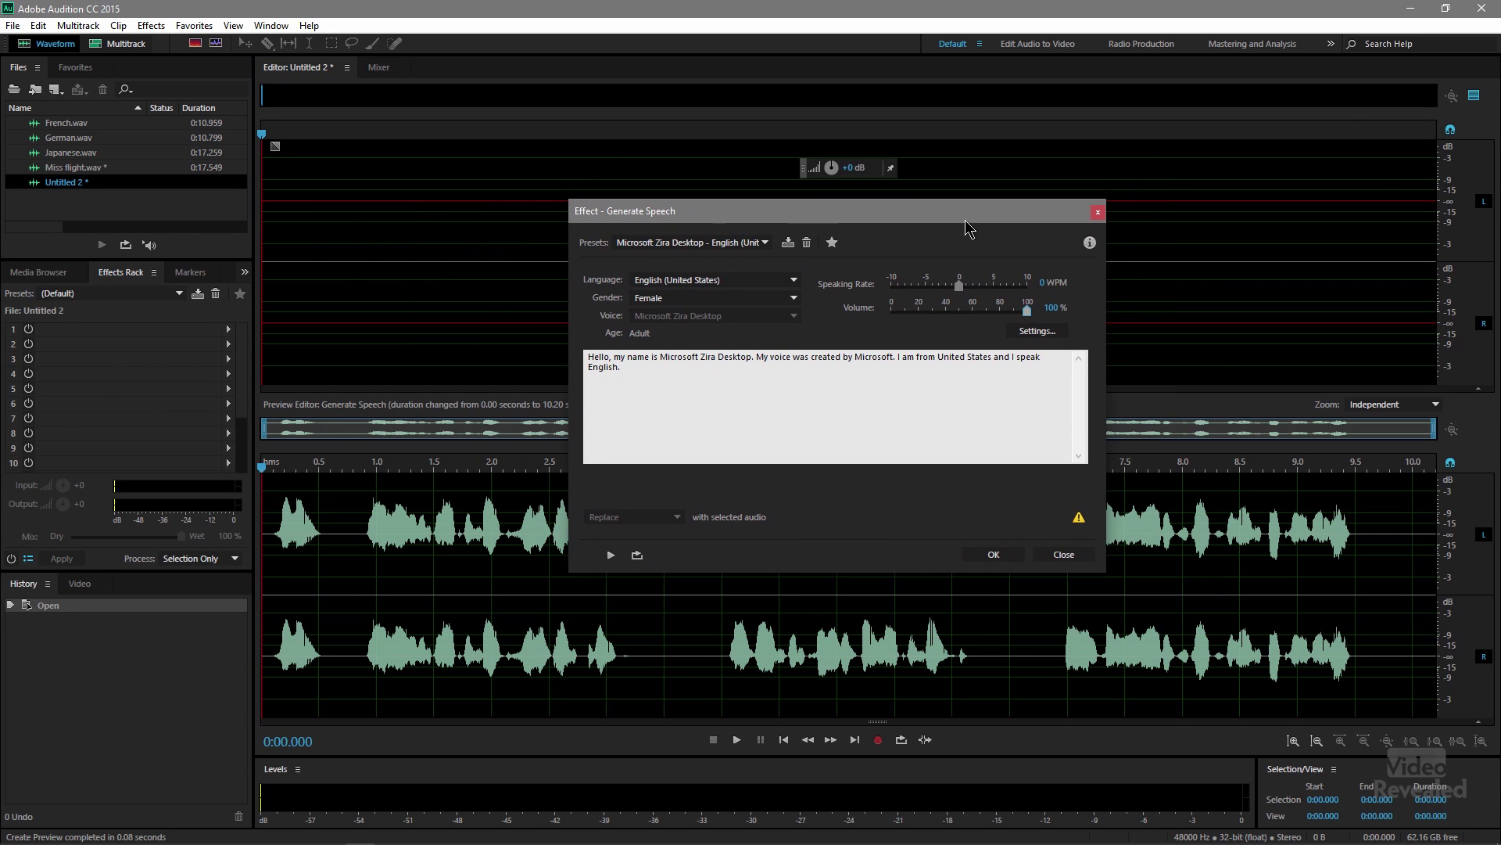
pyautogui.click(1040, 332)
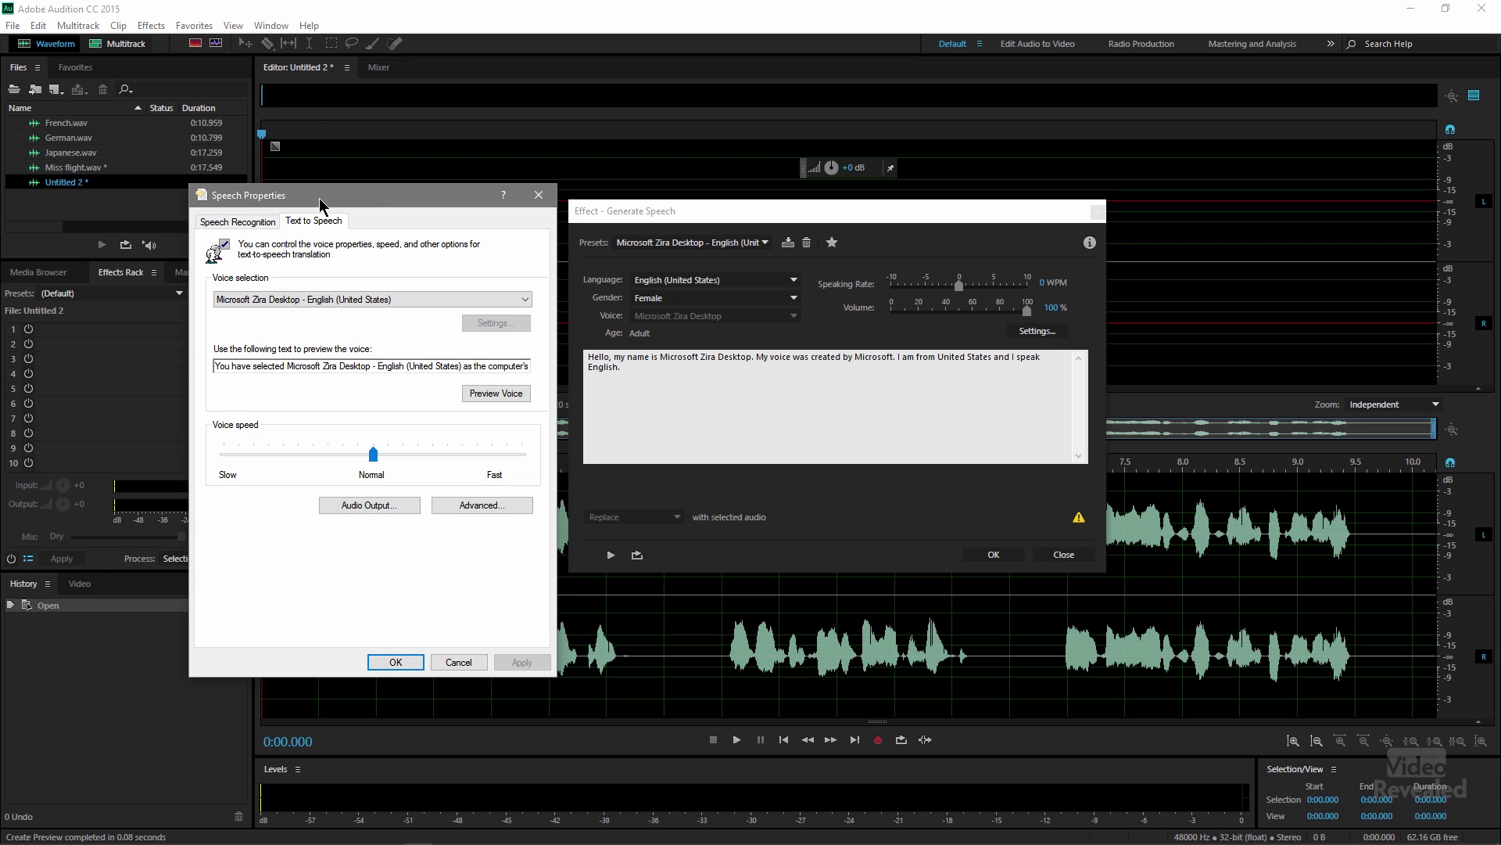
pyautogui.click(540, 195)
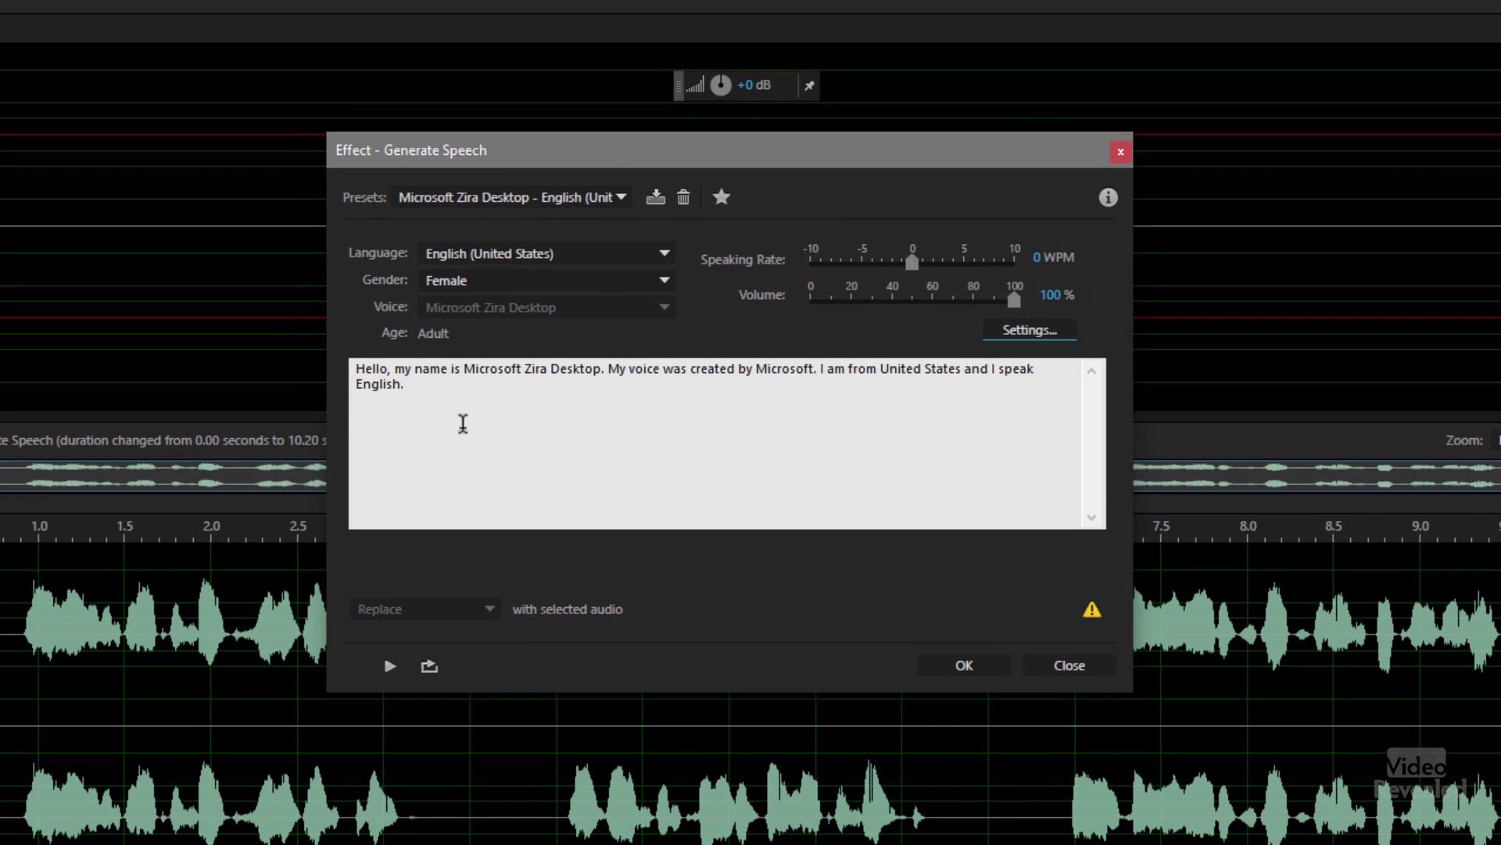
# - Preview the text 'This is way cool', then load the French speech preset
pyautogui.moveTo(463, 423); pyautogui.dragTo(328, 360)
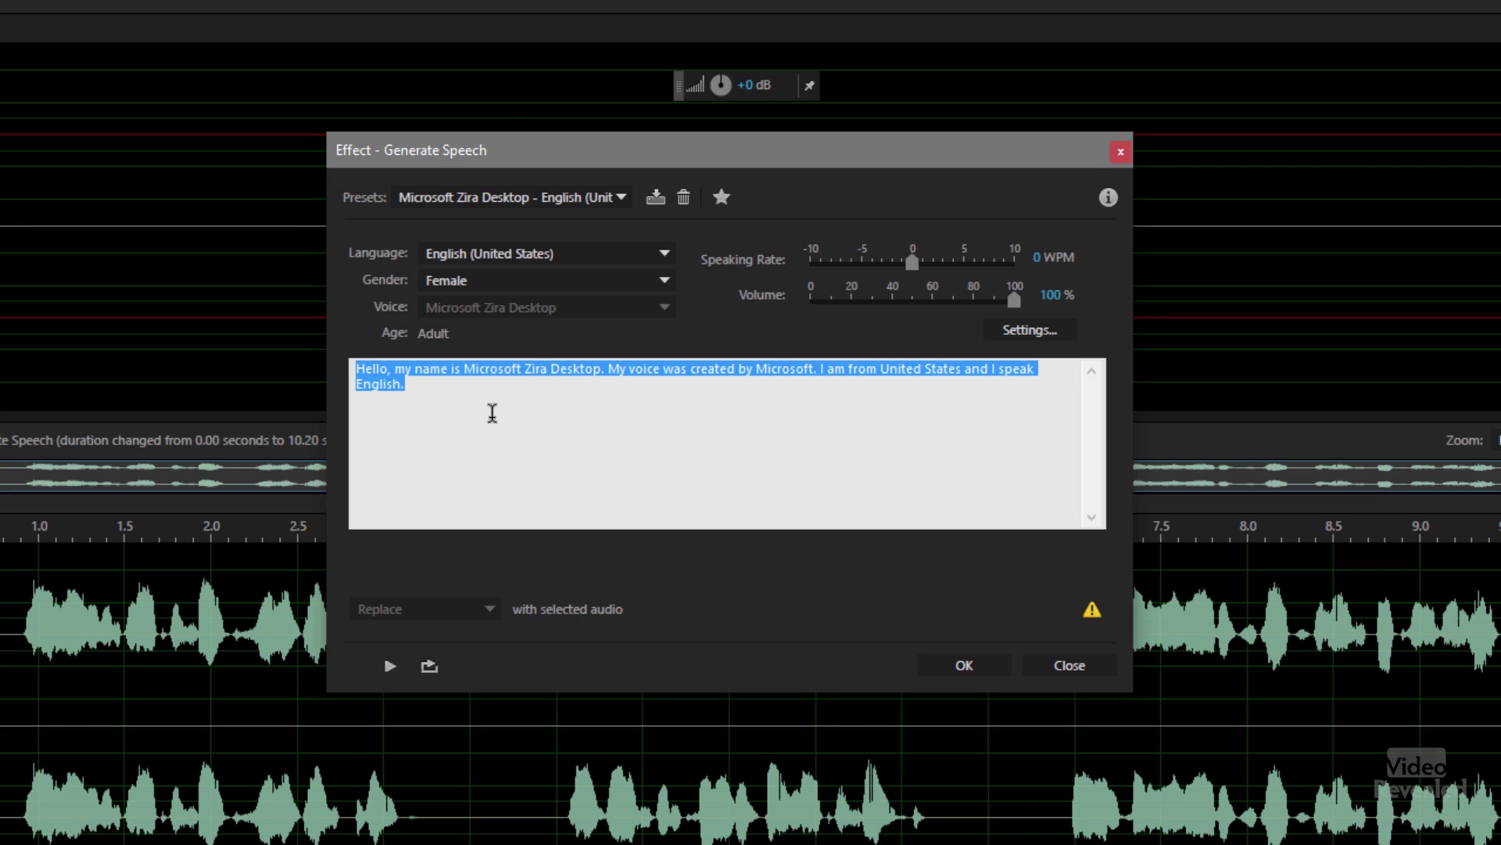
pyautogui.write('This is way cool')
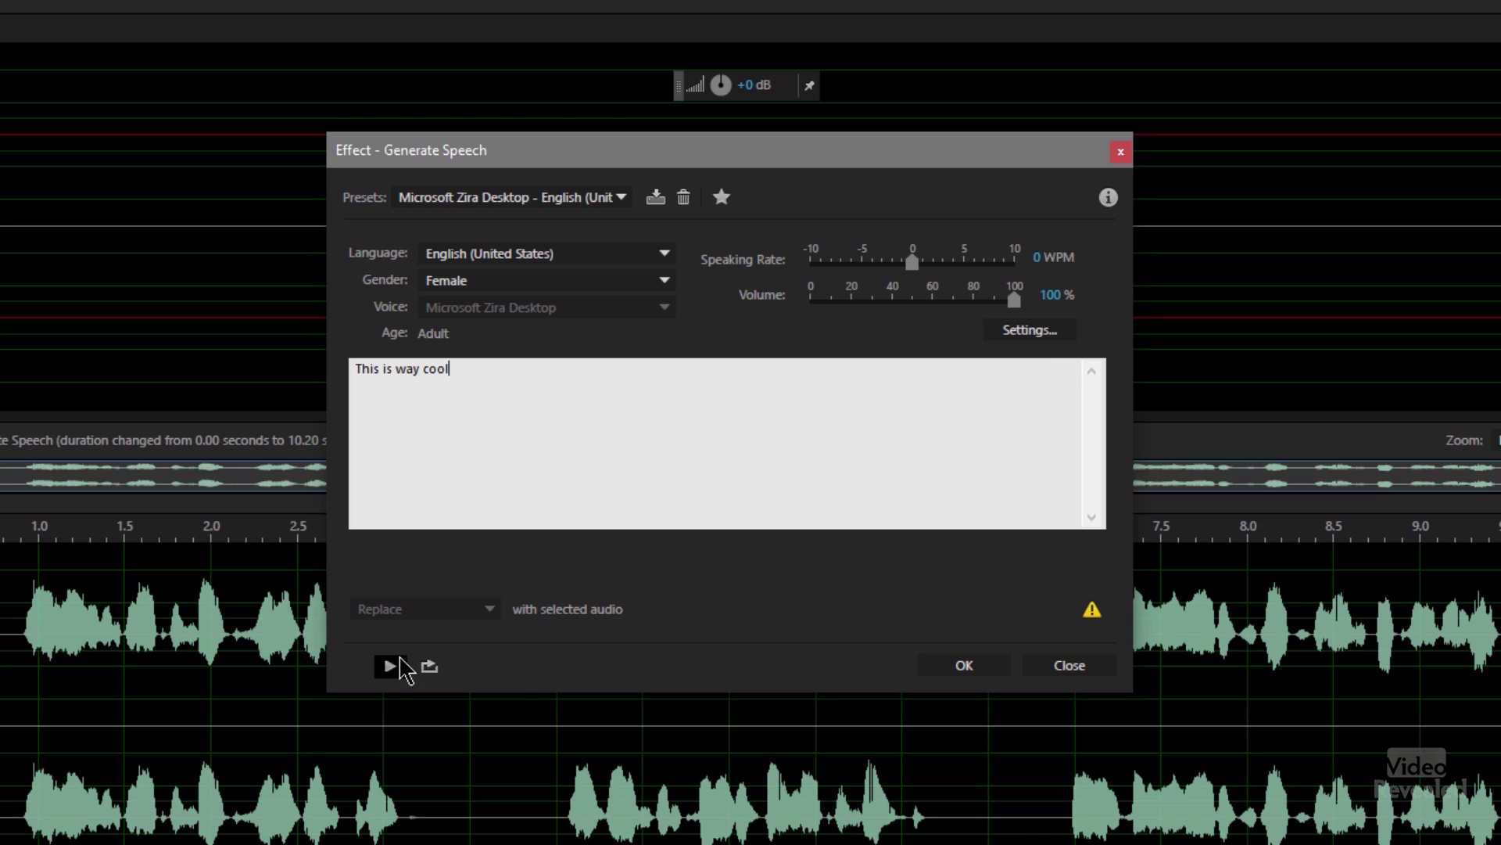
pyautogui.click(391, 667)
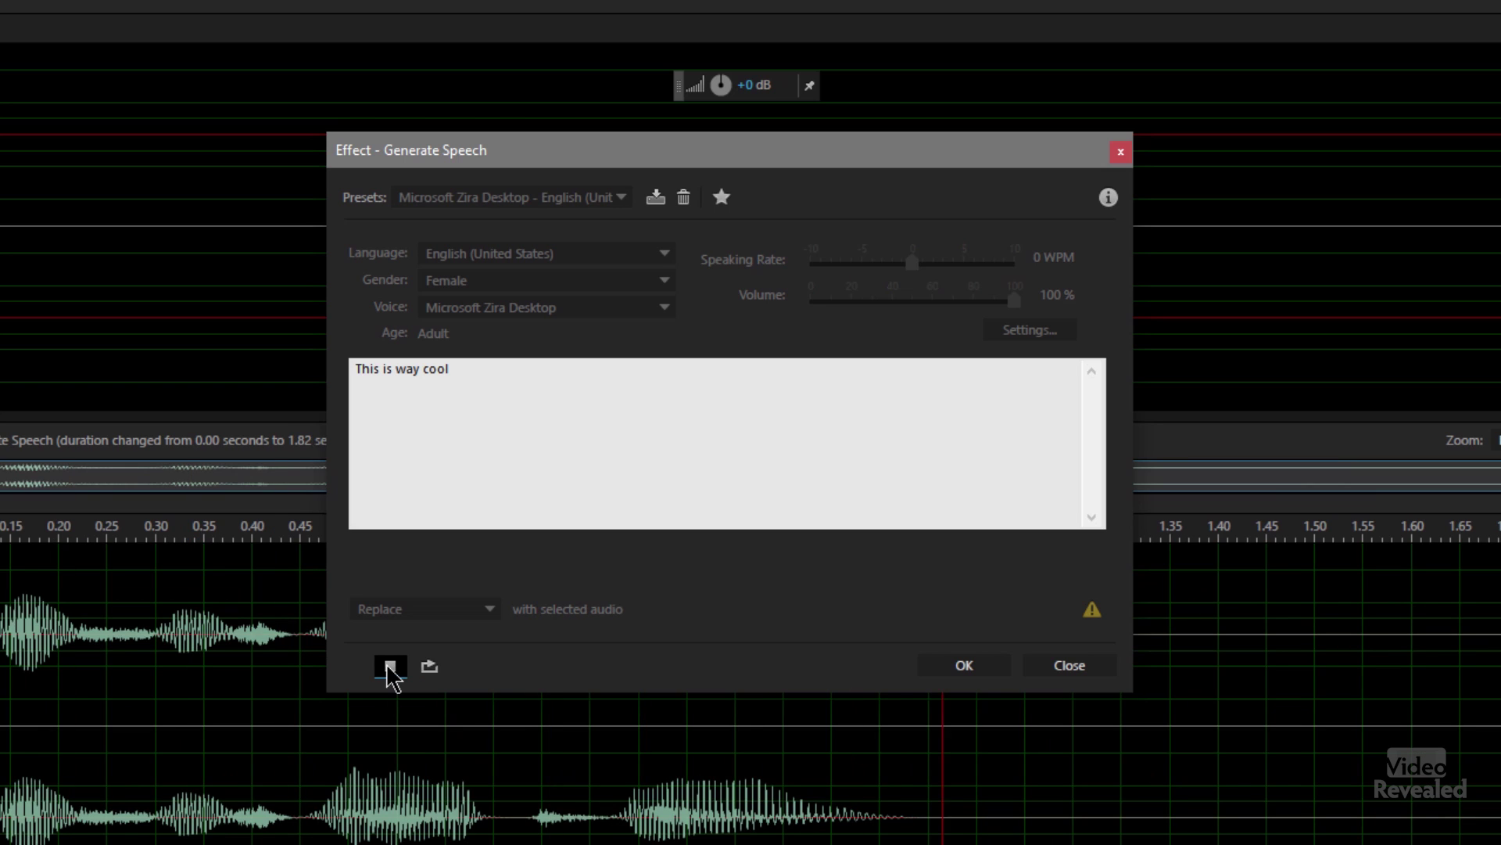
pyautogui.click(607, 198)
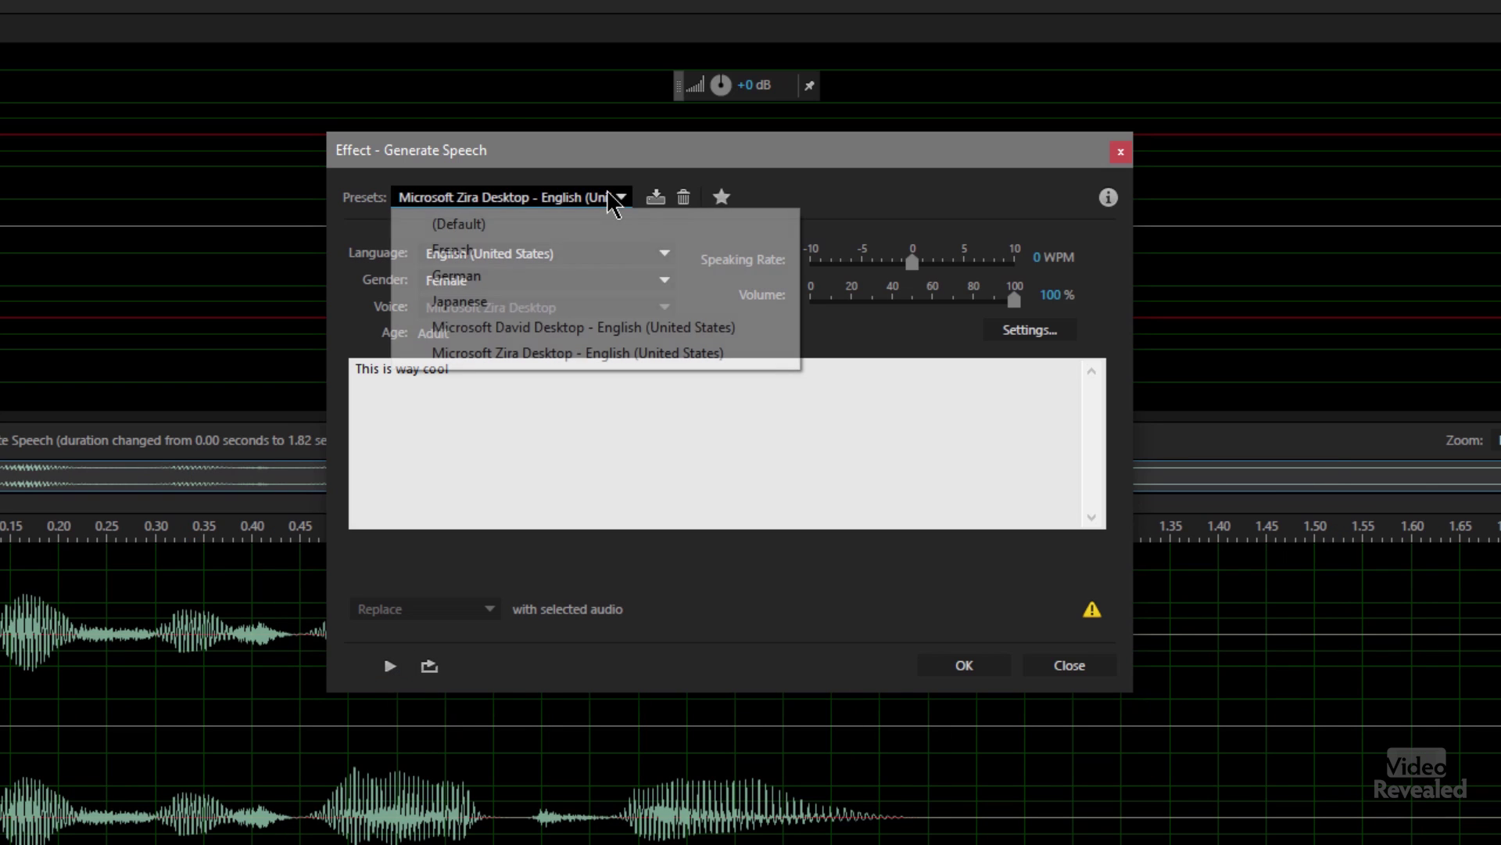
pyautogui.click(564, 249)
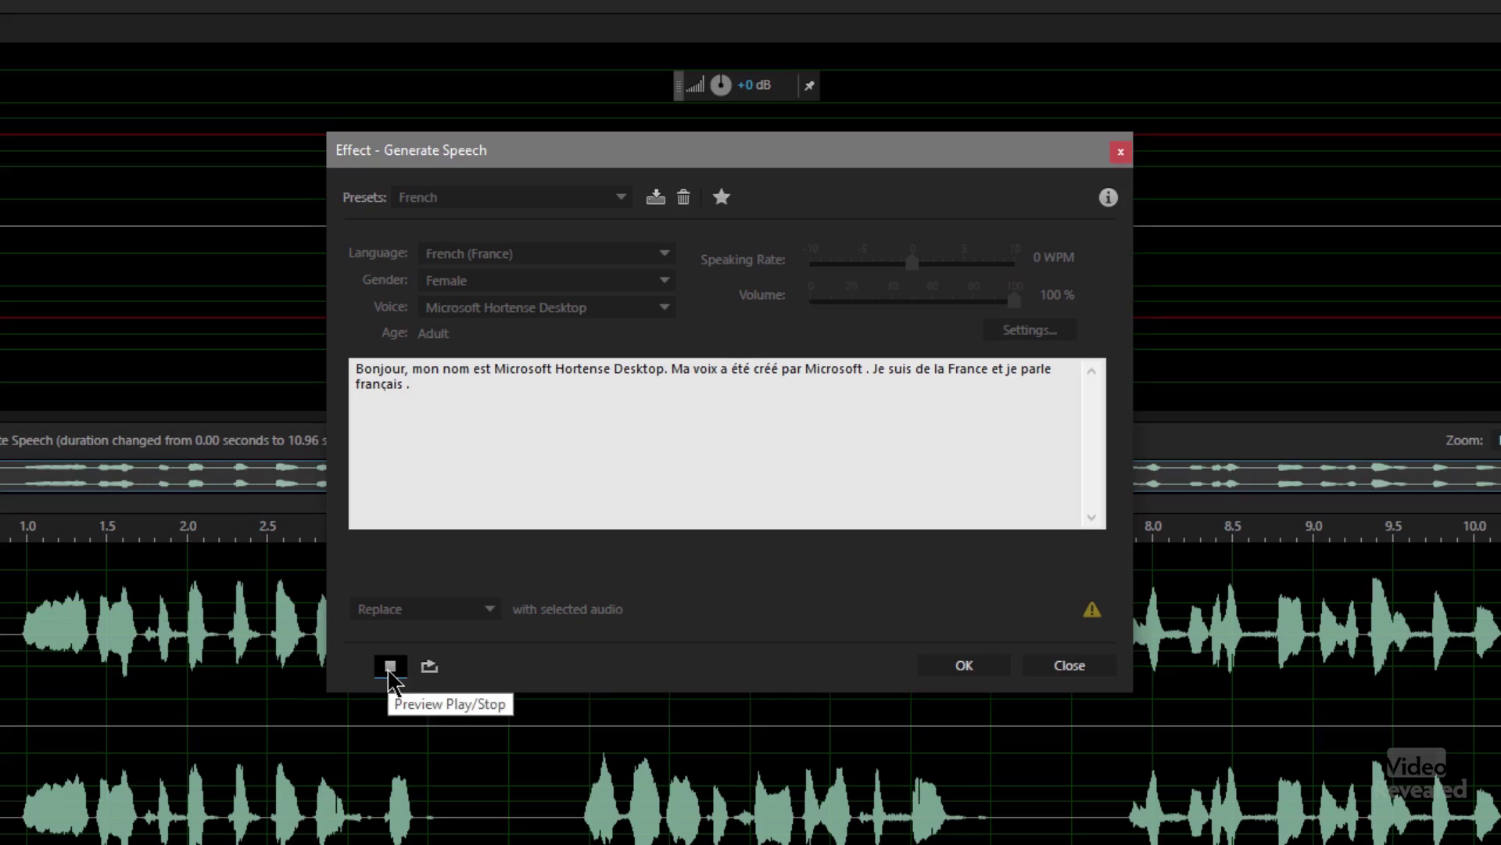
pyautogui.click(391, 666)
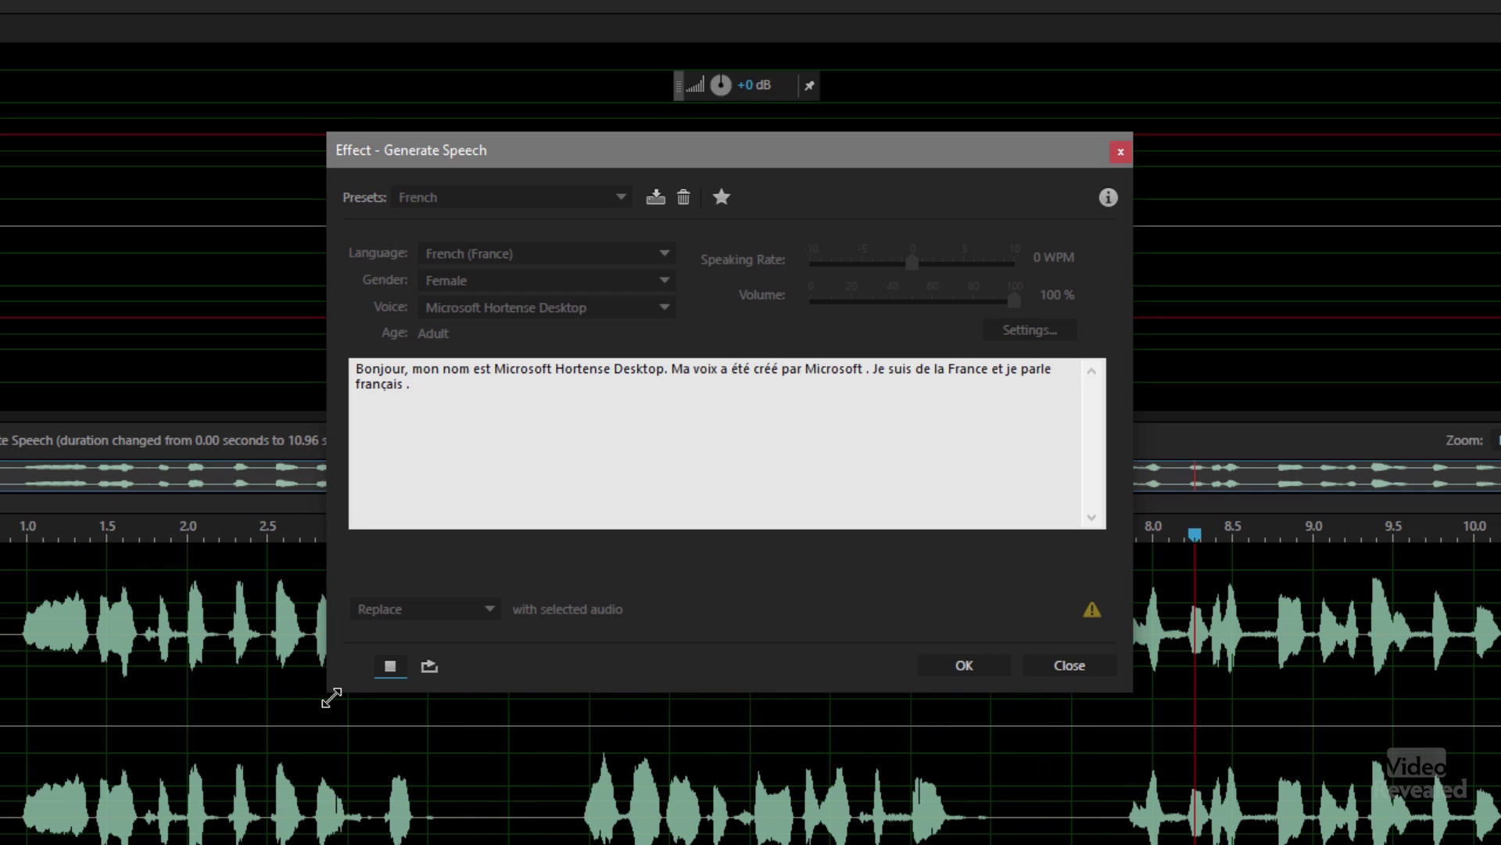
# - Load the German speech preset and preview it
pyautogui.click(391, 672)
pyautogui.click(530, 203)
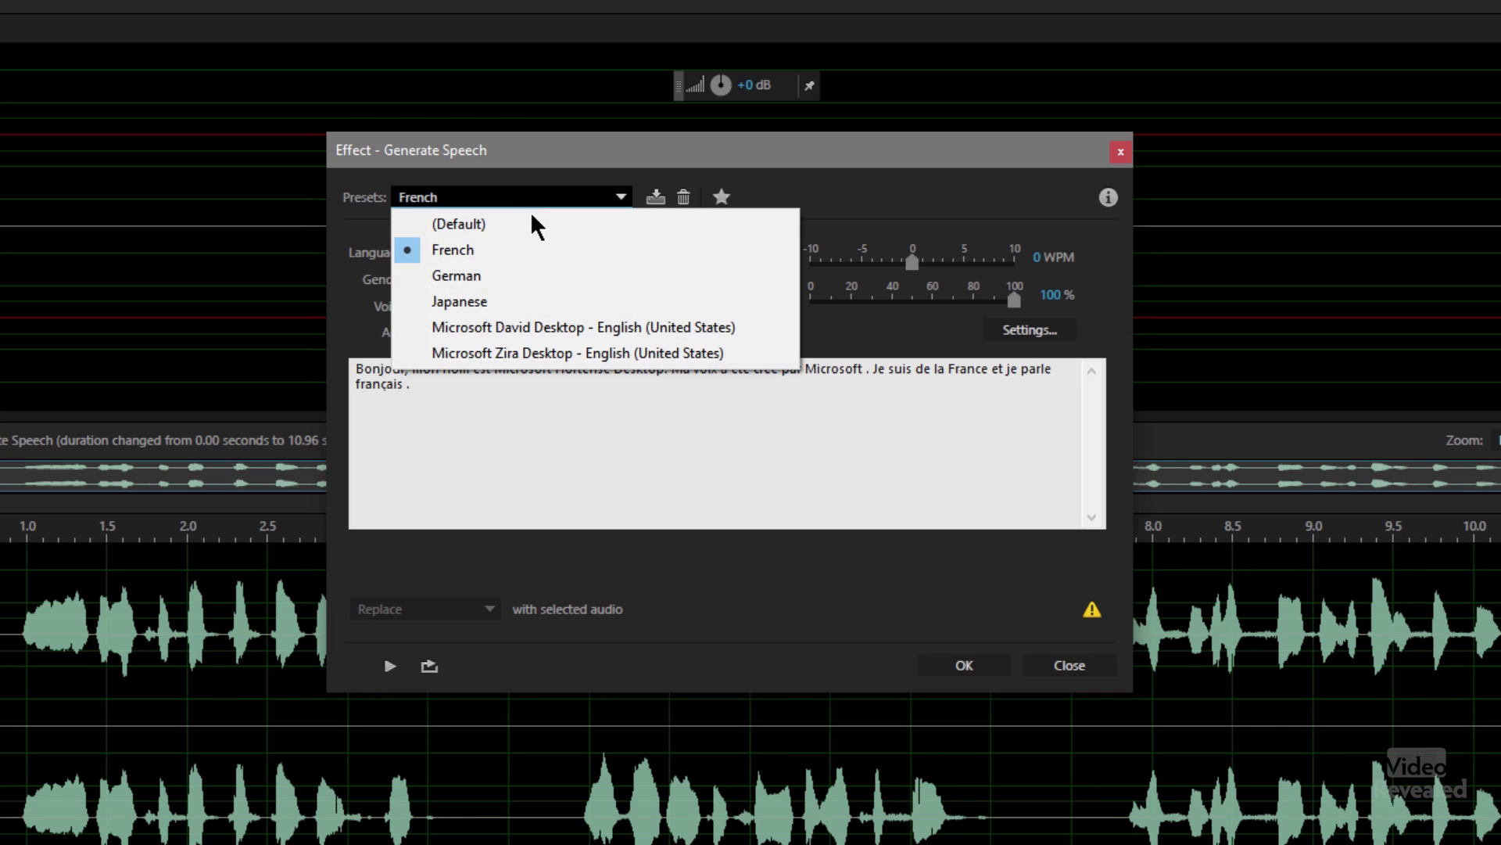
pyautogui.click(532, 278)
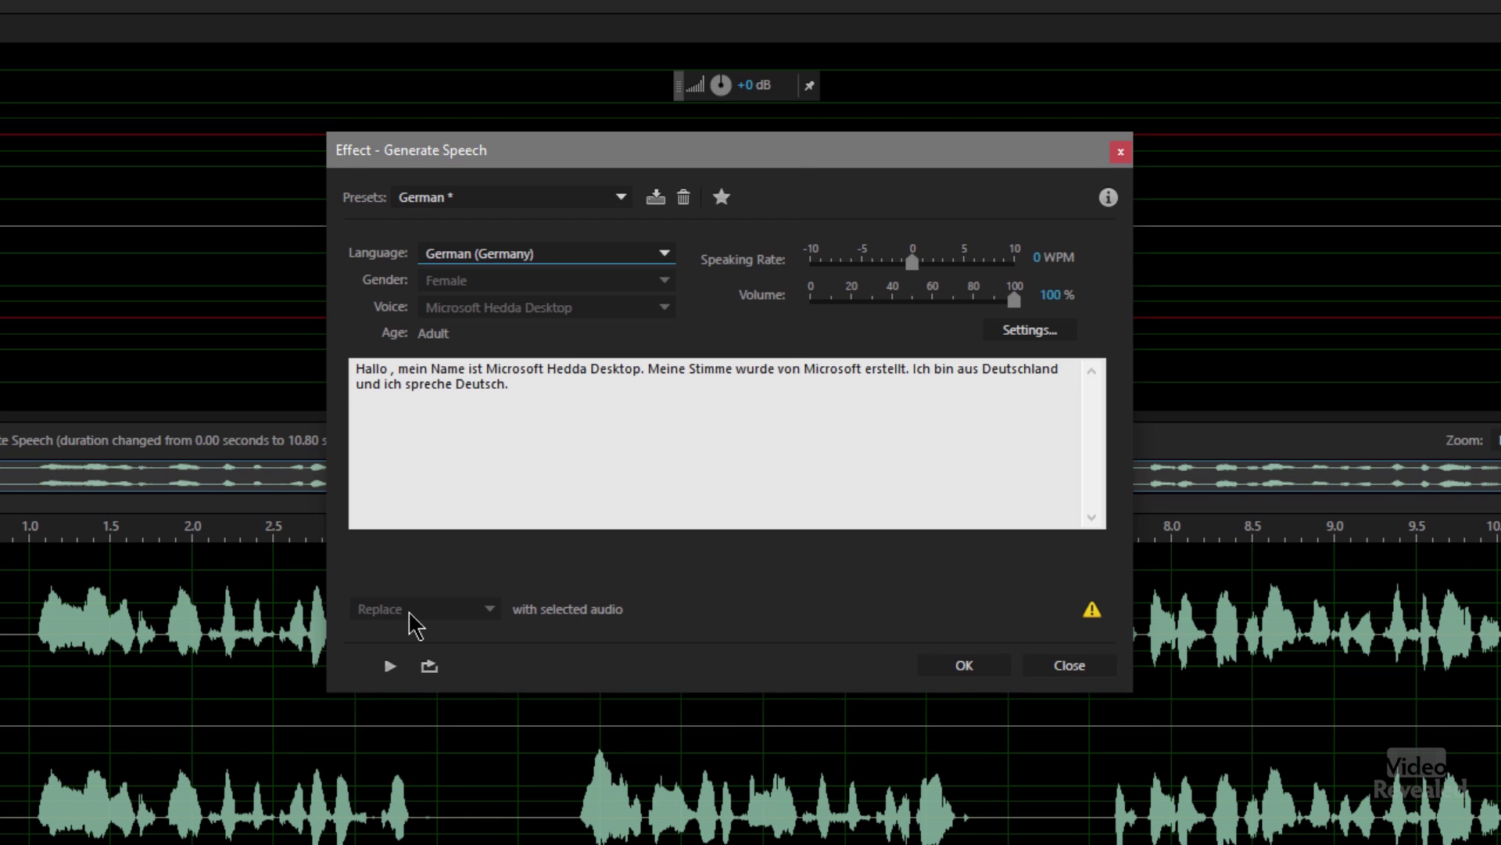
pyautogui.click(390, 666)
# - Load the Japanese preset with the Haruka voice and preview it
pyautogui.click(525, 201)
pyautogui.click(529, 302)
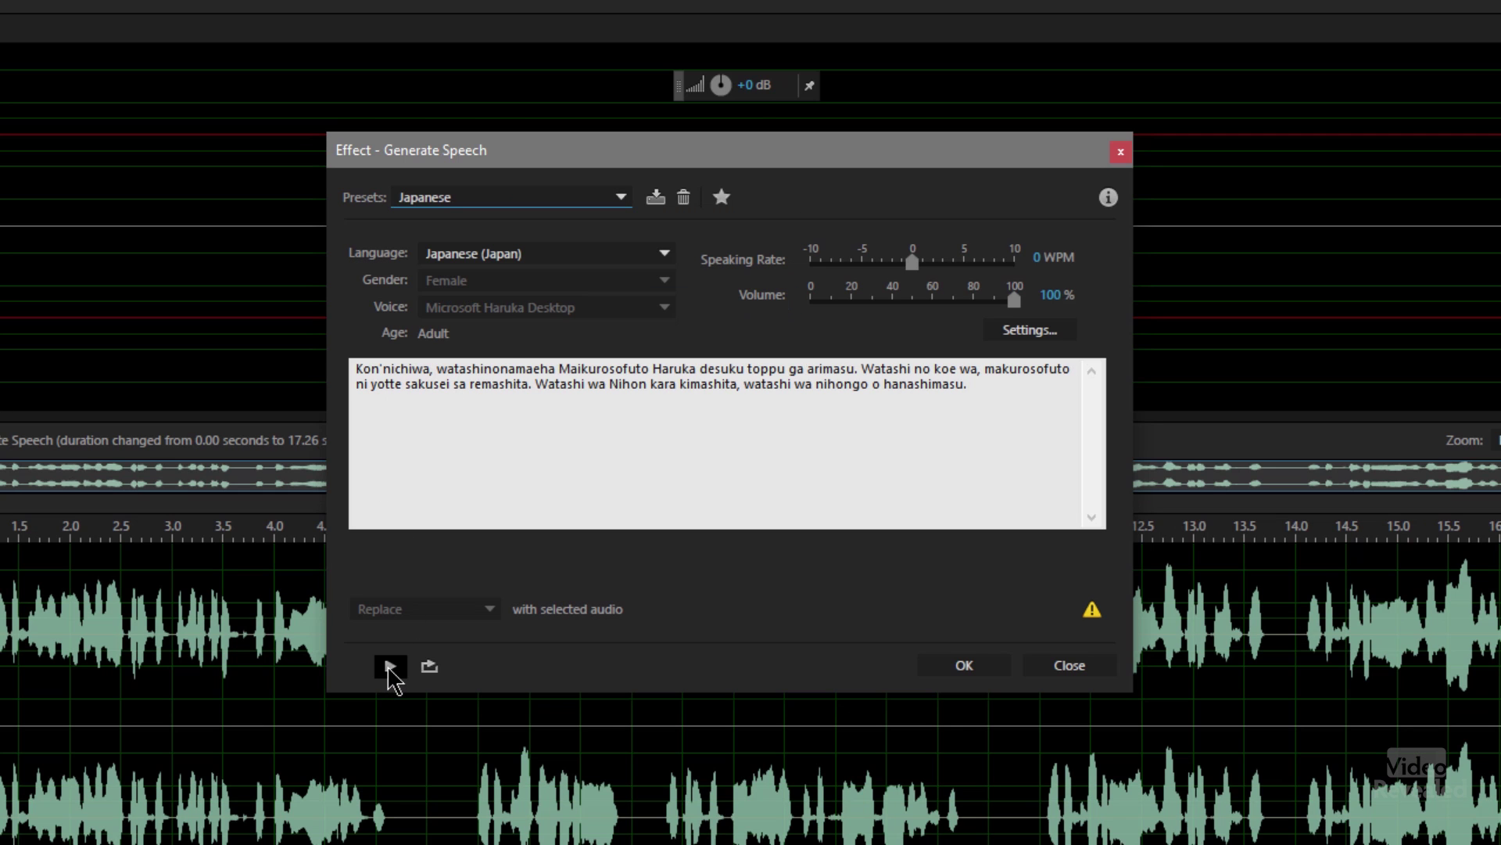
pyautogui.click(391, 666)
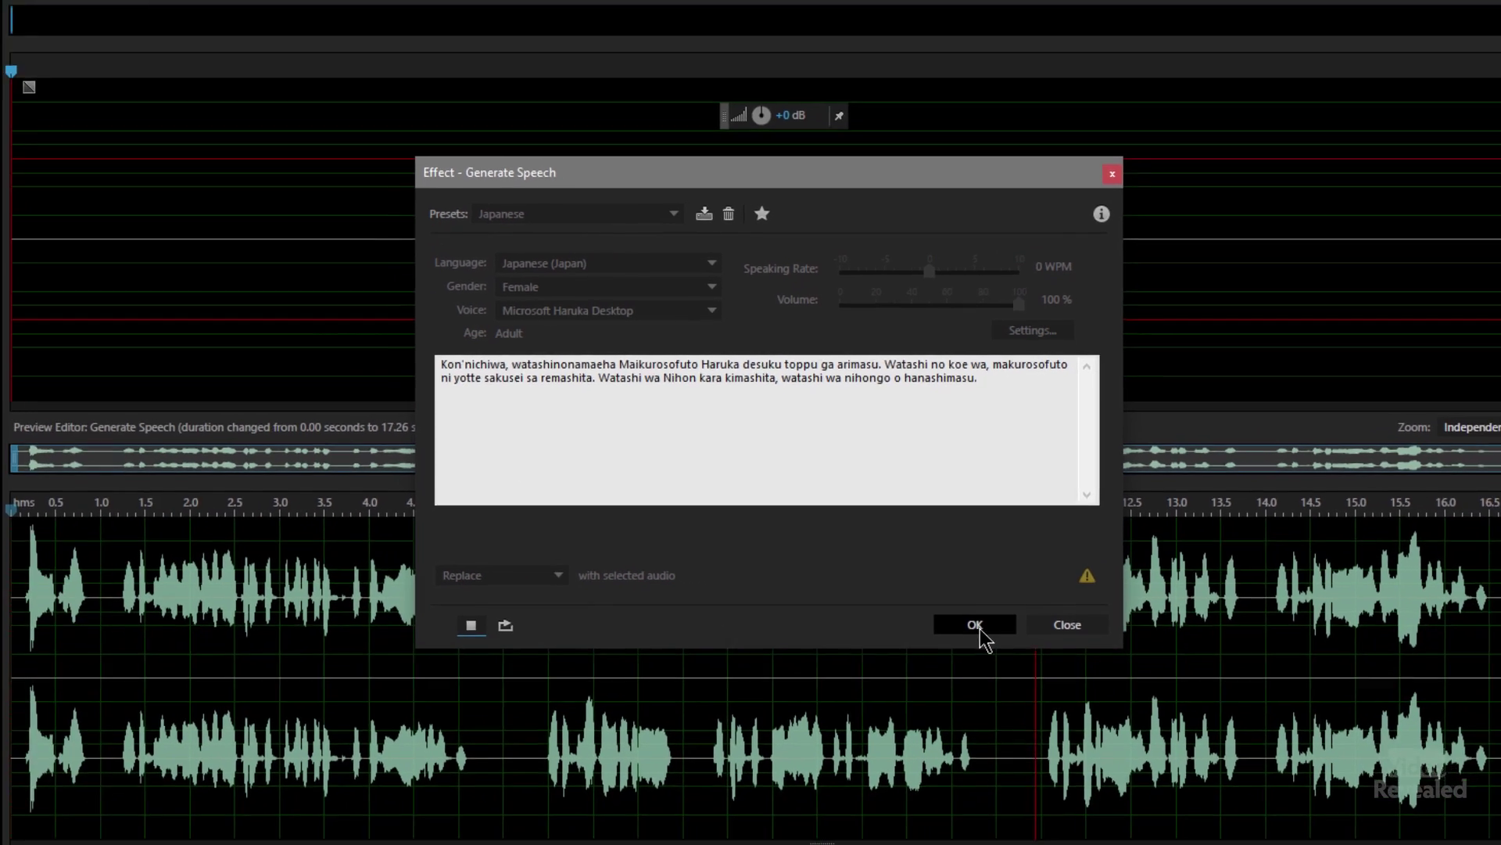
# - Apply the Japanese Haruka speech to Untitled 2
pyautogui.click(970, 669)
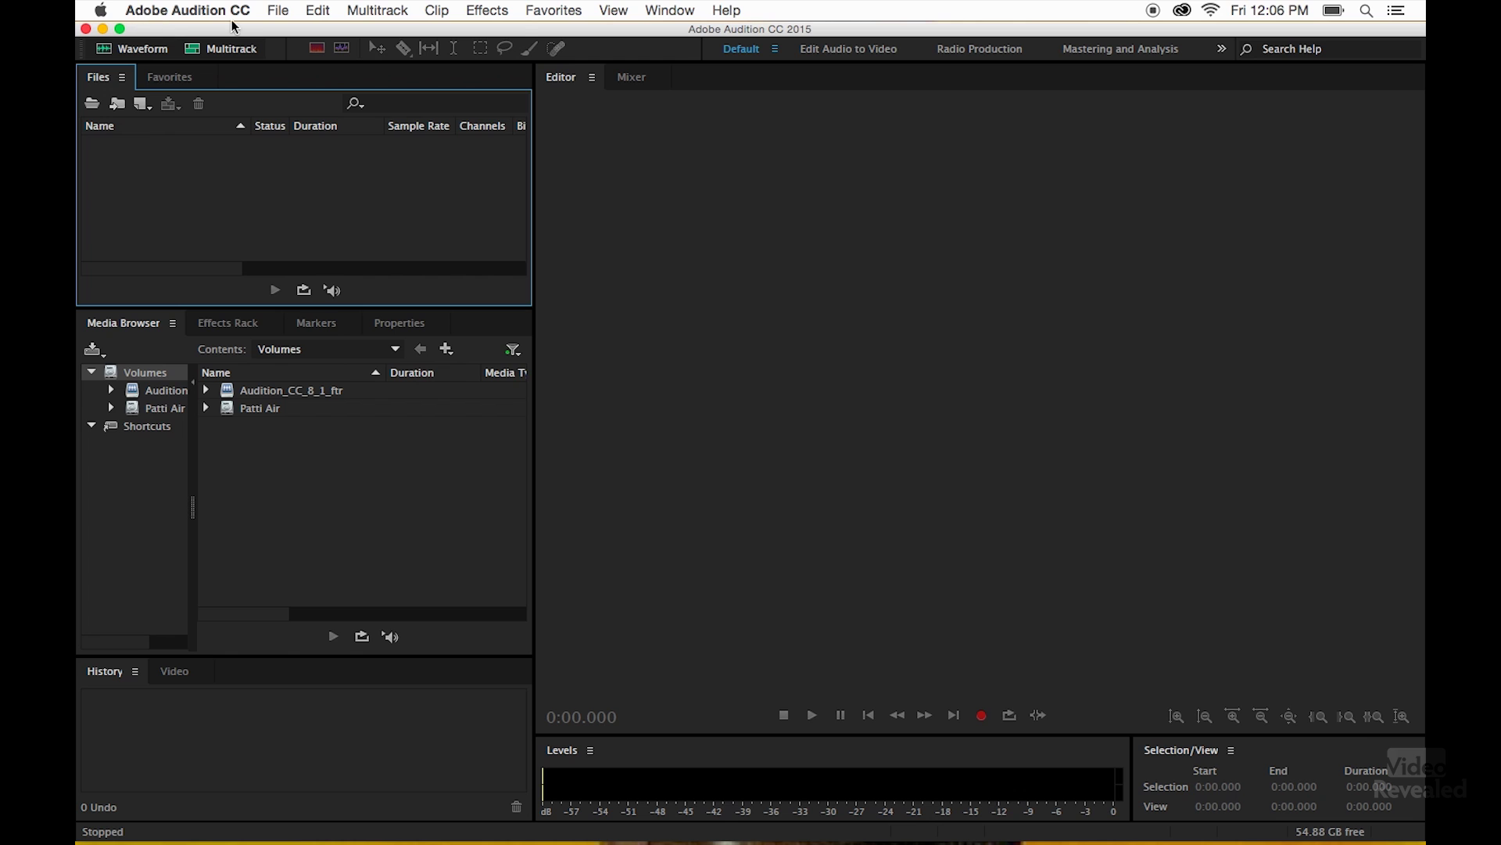
# - Create a blank Untitled 3 file at 48000 Hz, stereo, 32-bit float
pyautogui.click(271, 11)
pyautogui.moveTo(304, 38)
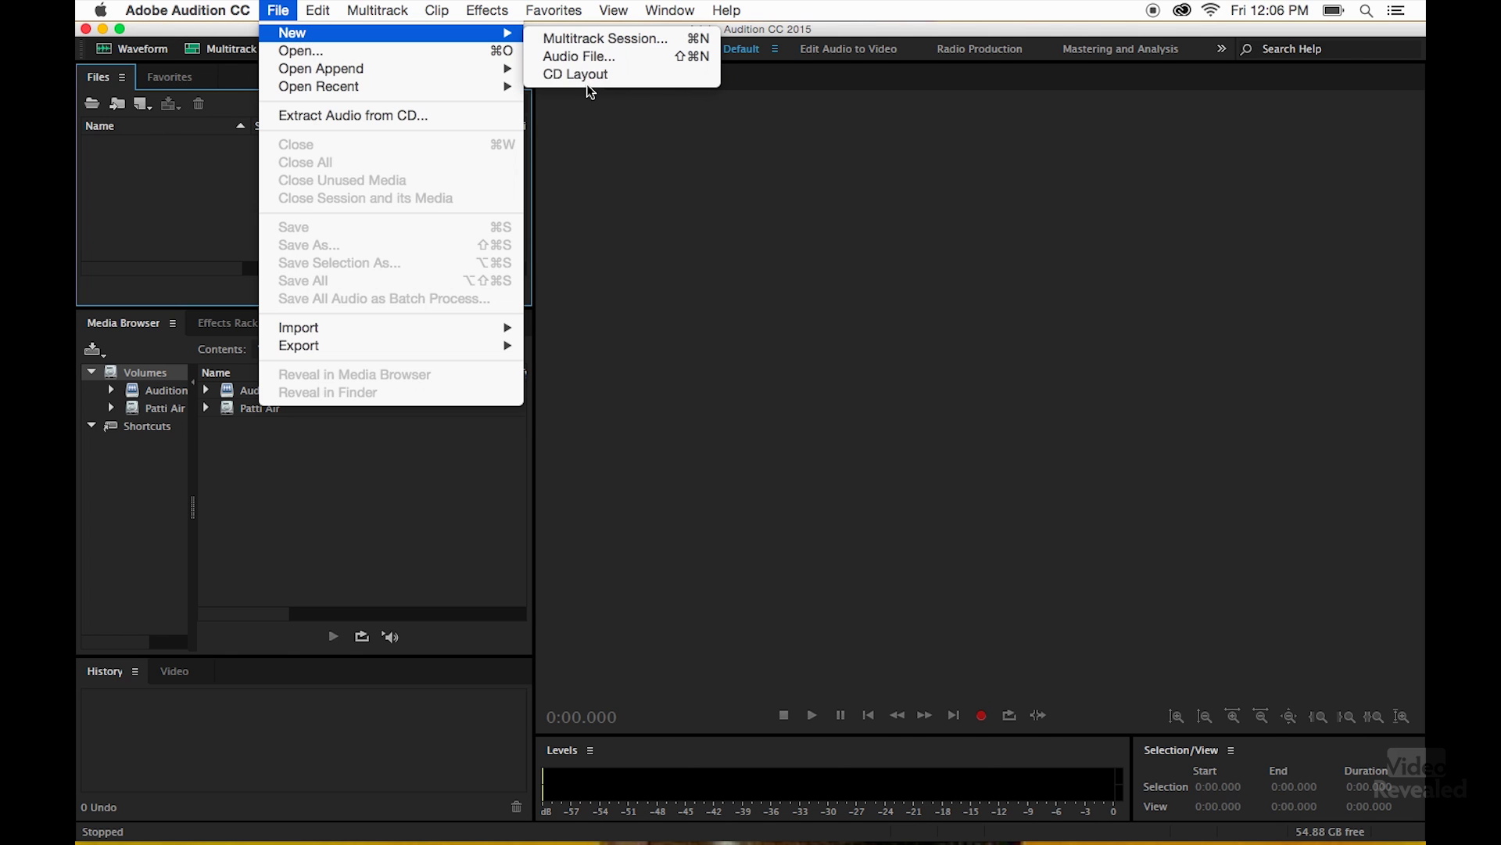
pyautogui.click(601, 58)
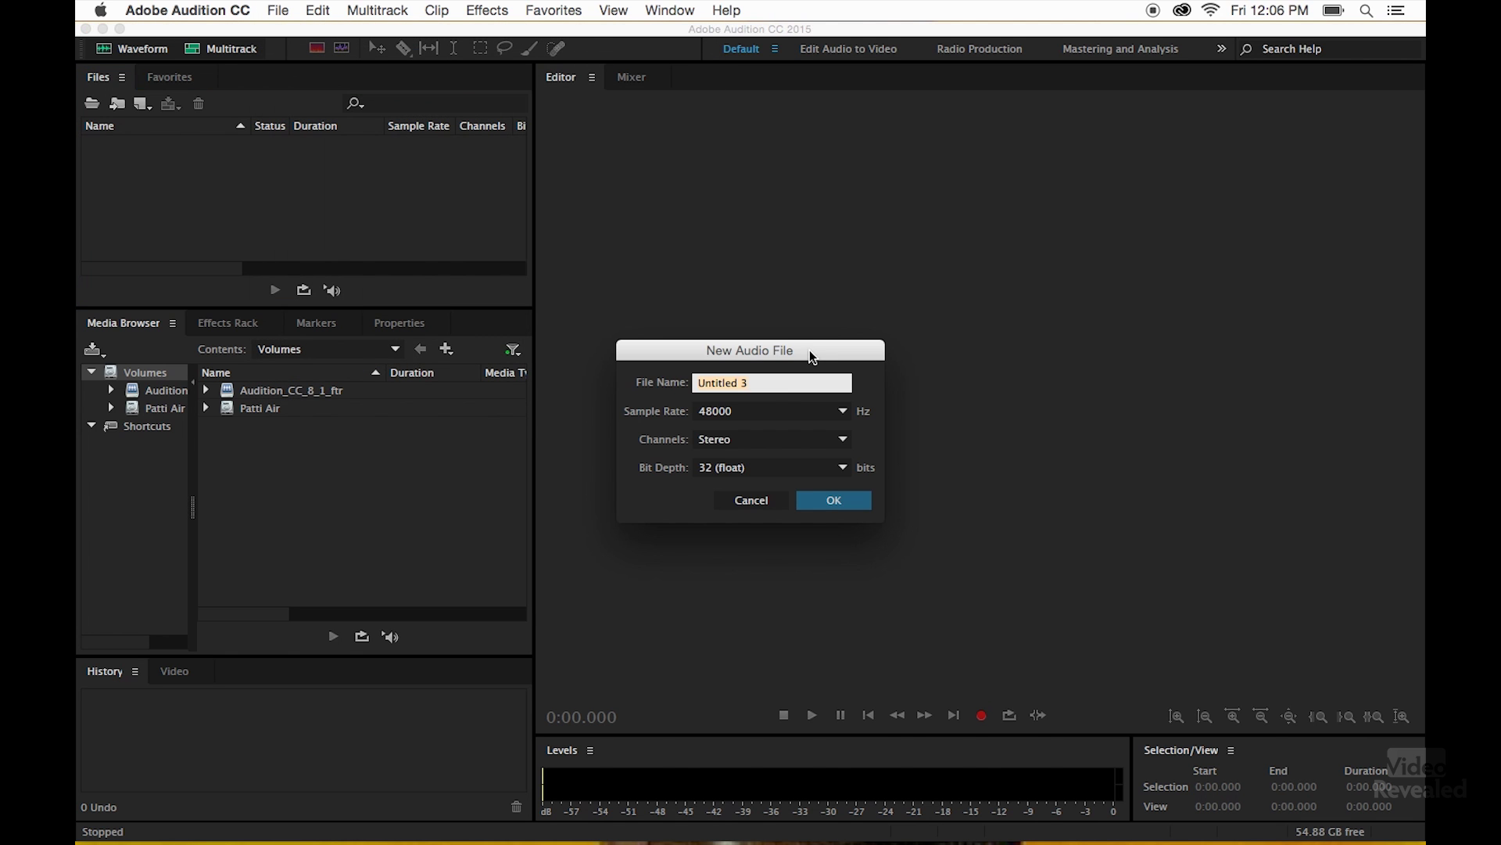
pyautogui.click(834, 503)
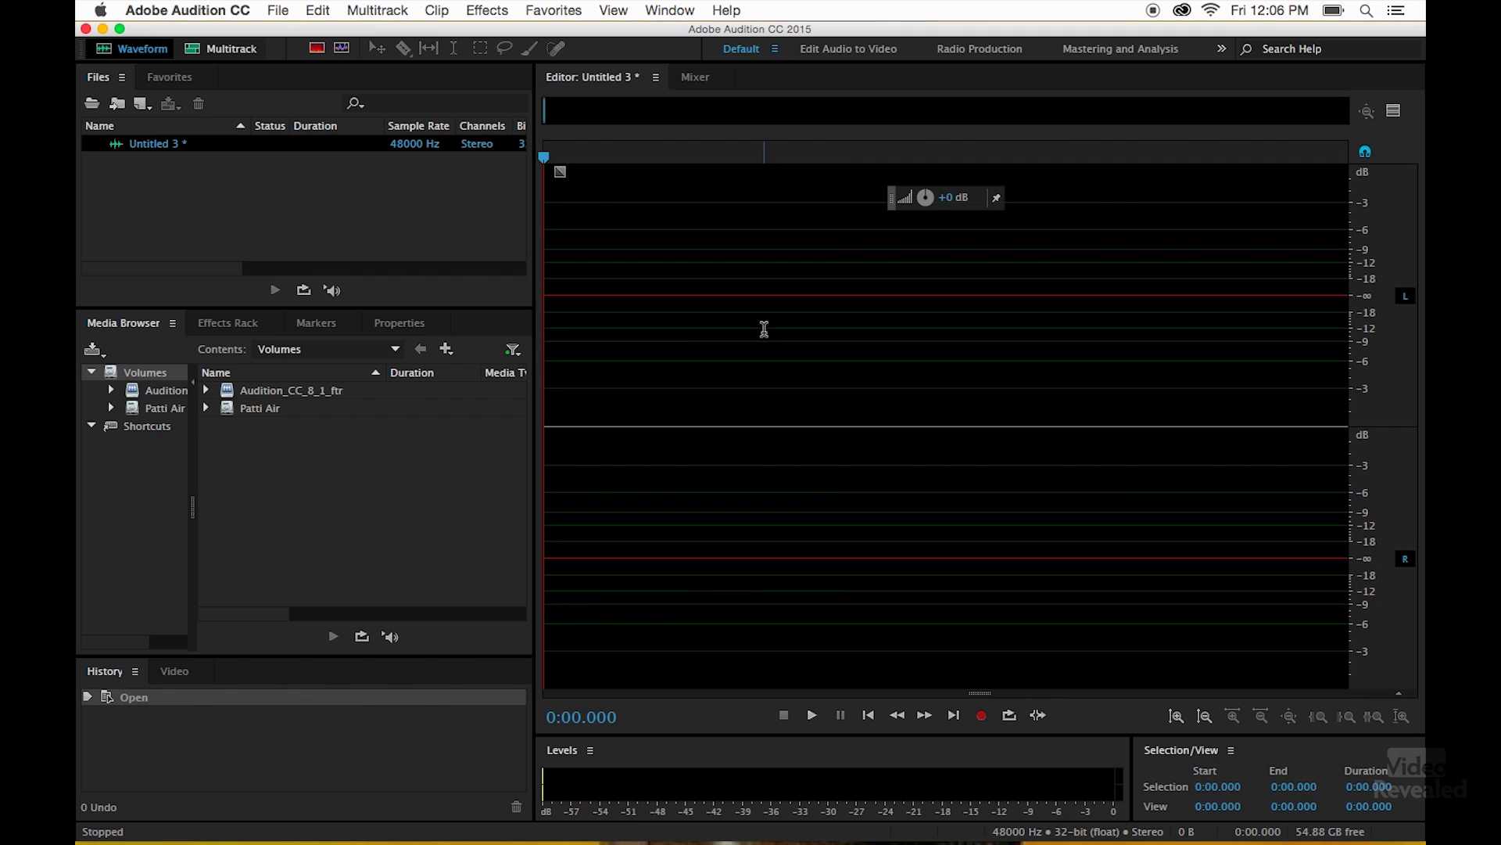
# - Open the Generate Speech effect with the Agnes voice
pyautogui.click(486, 9)
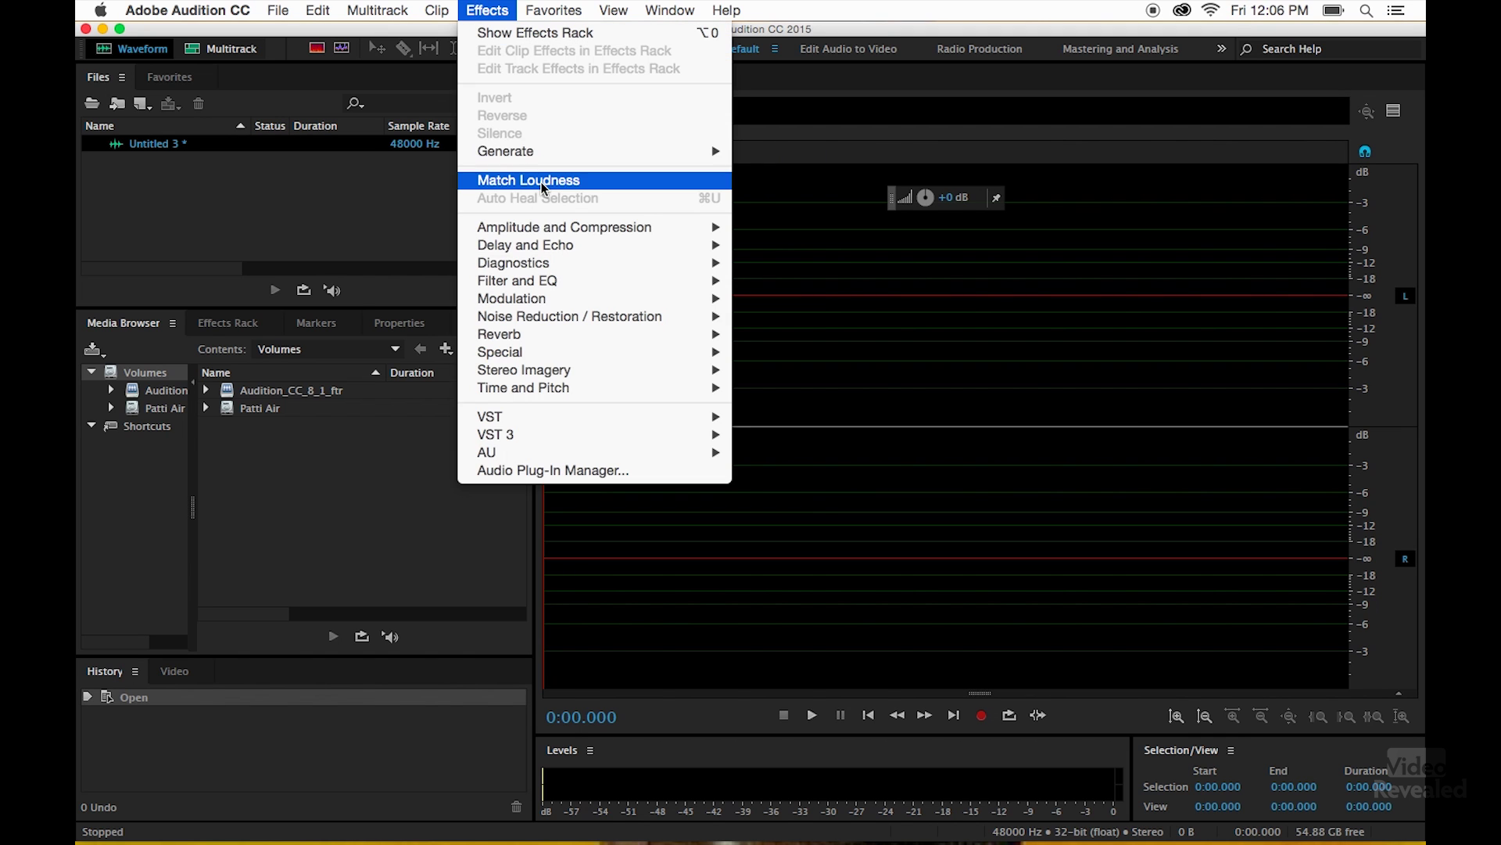
pyautogui.moveTo(550, 161)
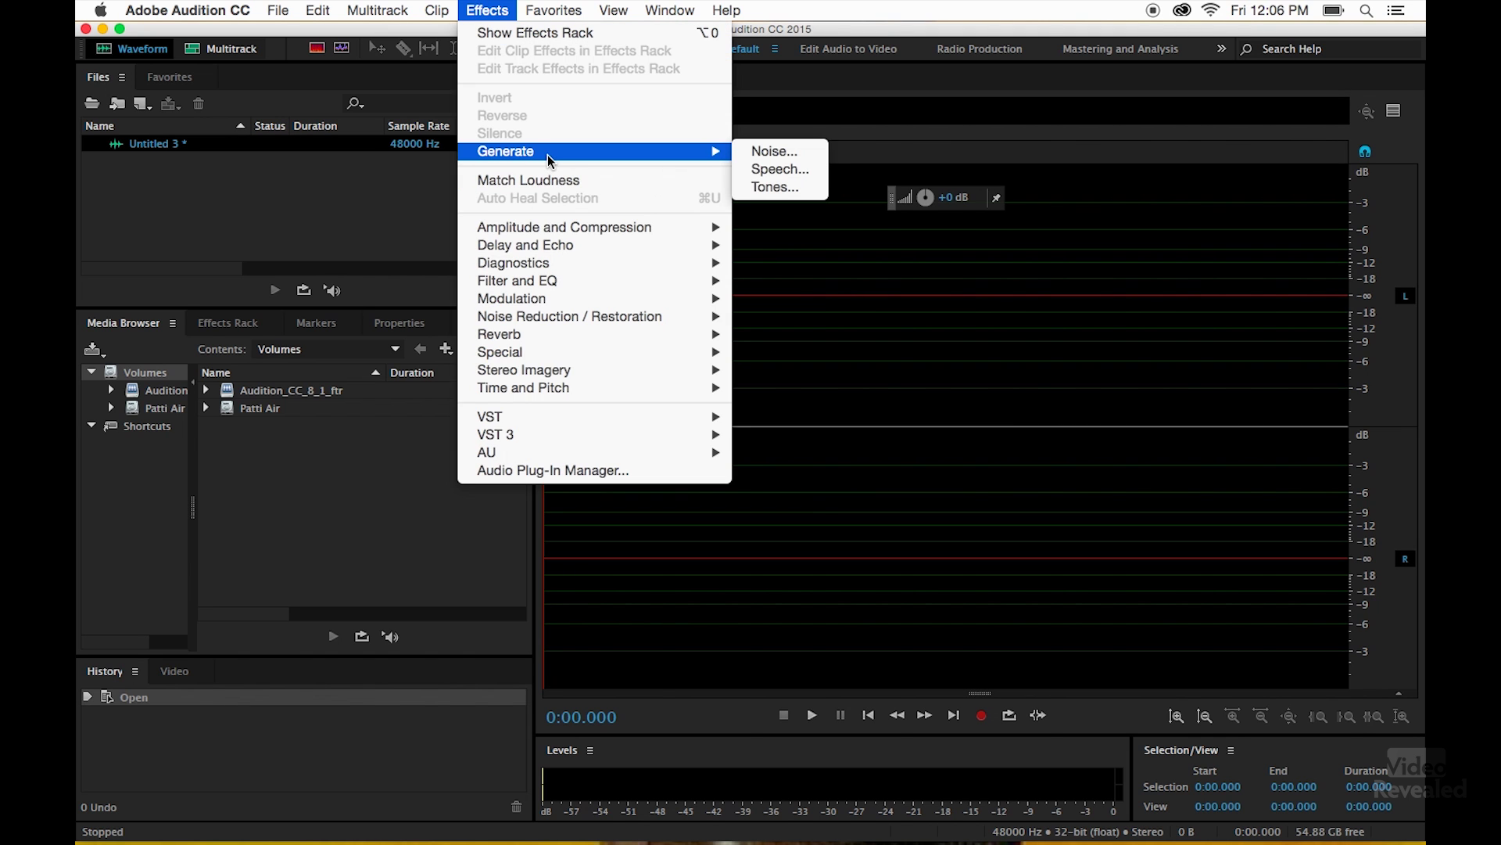
pyautogui.click(771, 170)
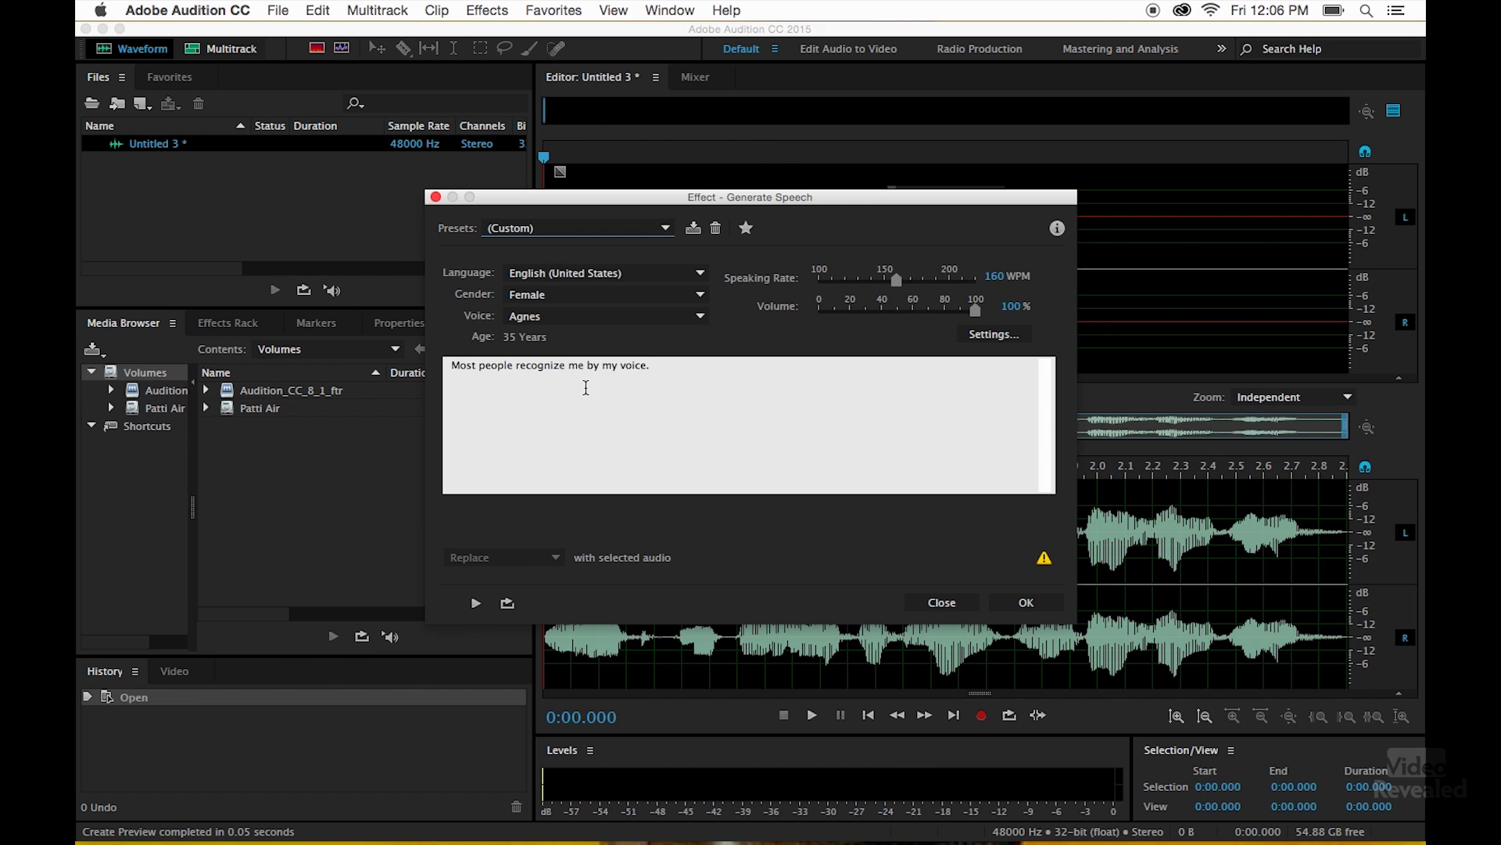
# - Preview the Agnes speech, apply it to Untitled 3 as a 2.664-second waveform, and play it
pyautogui.click(661, 279)
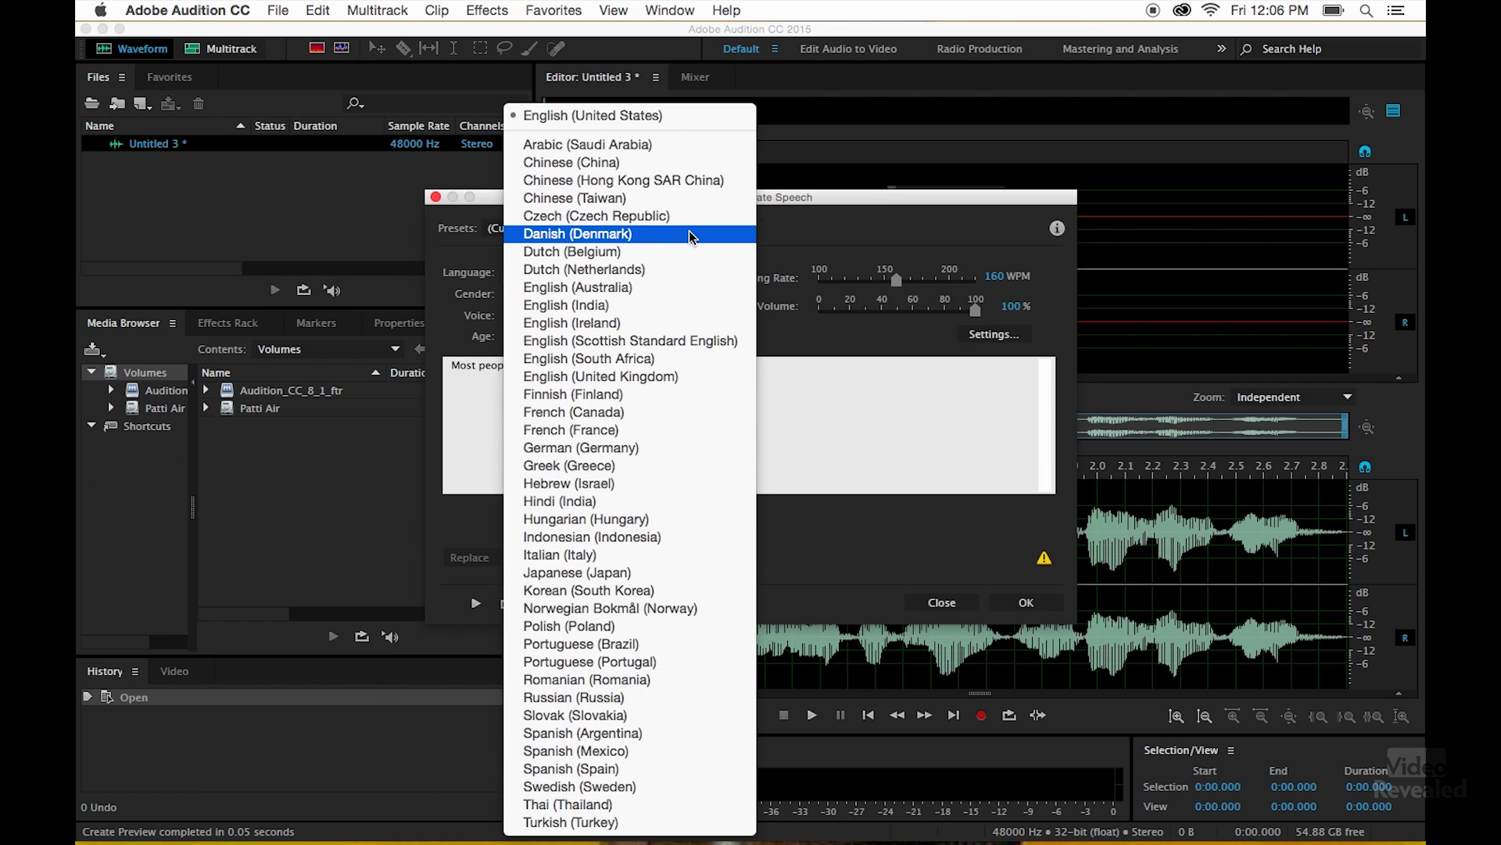
pyautogui.click(786, 195)
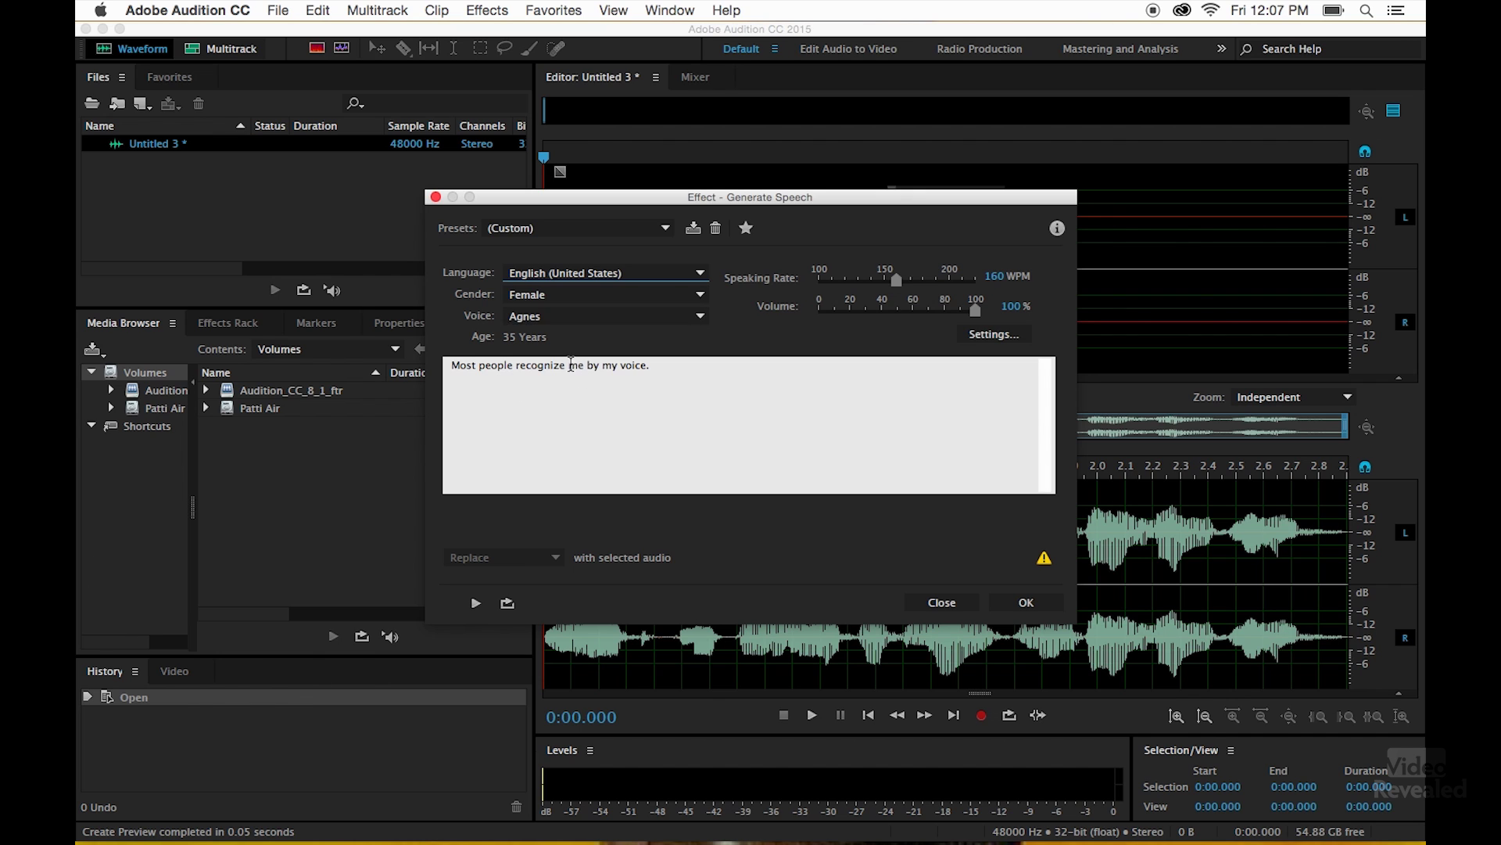
pyautogui.click(477, 603)
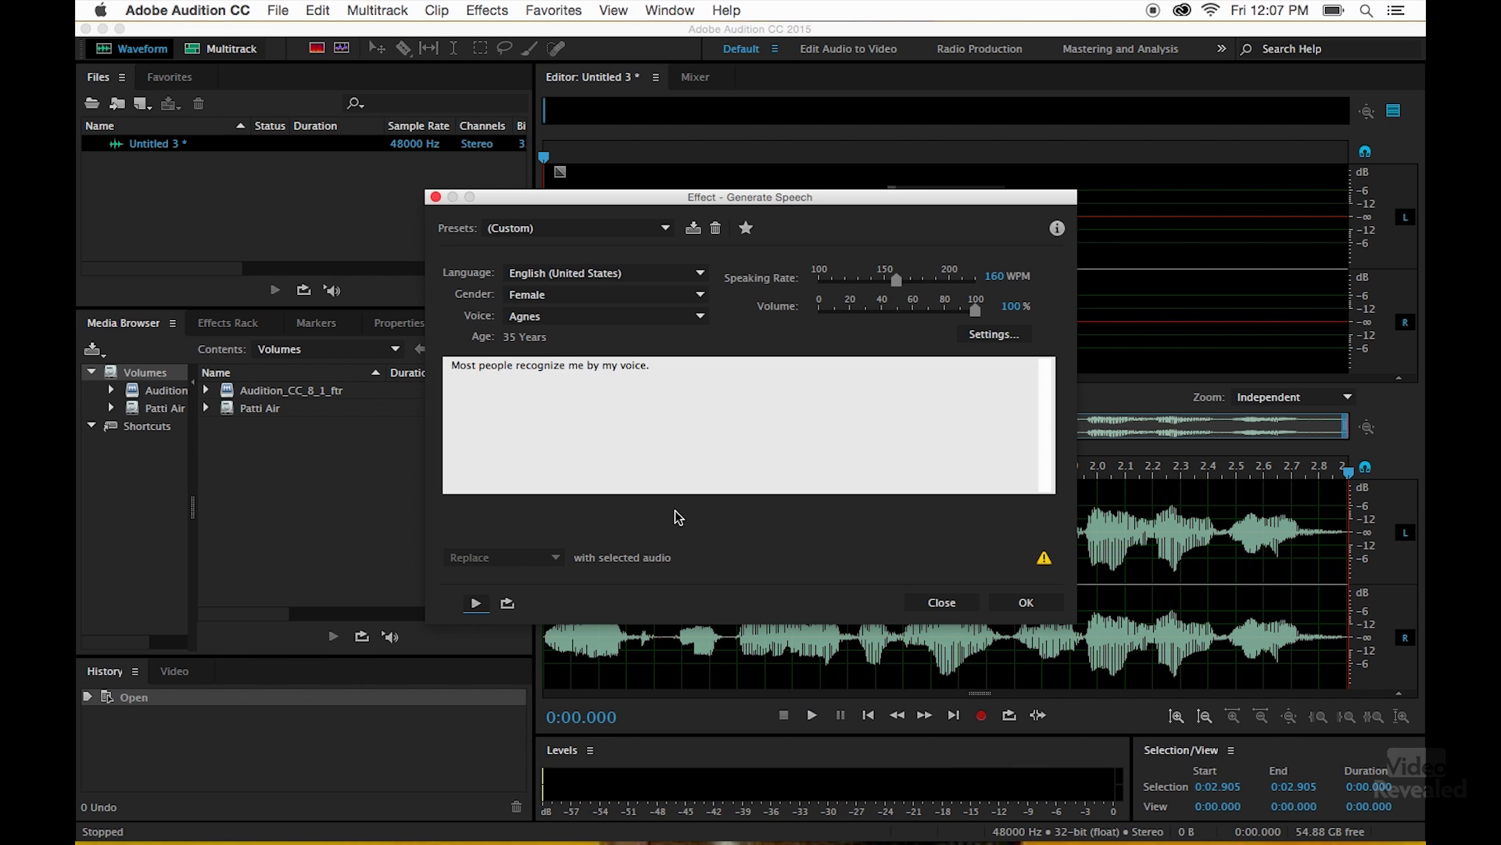
pyautogui.click(1048, 604)
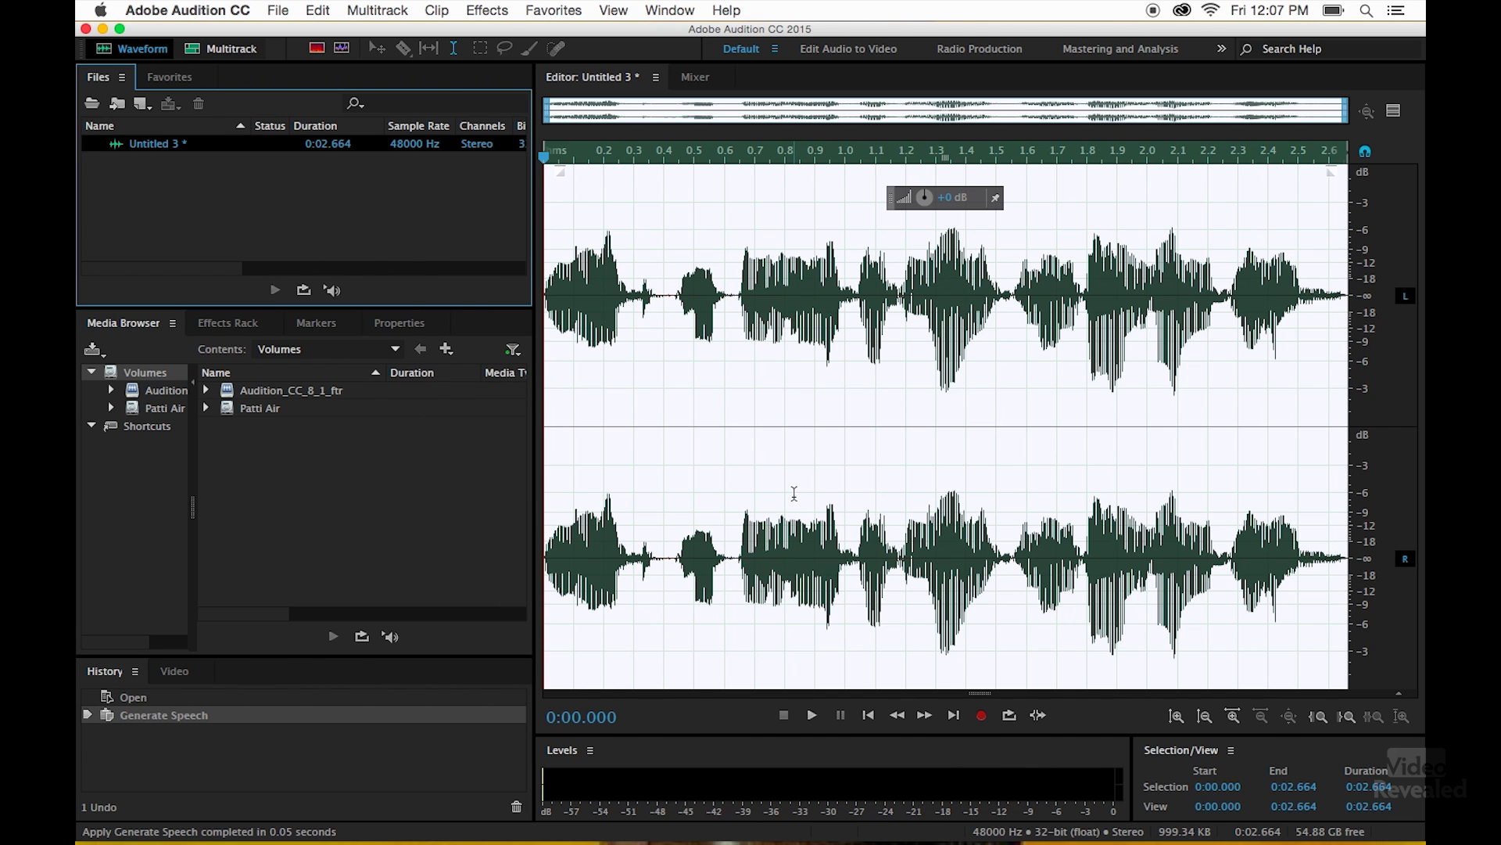
pyautogui.press('space')
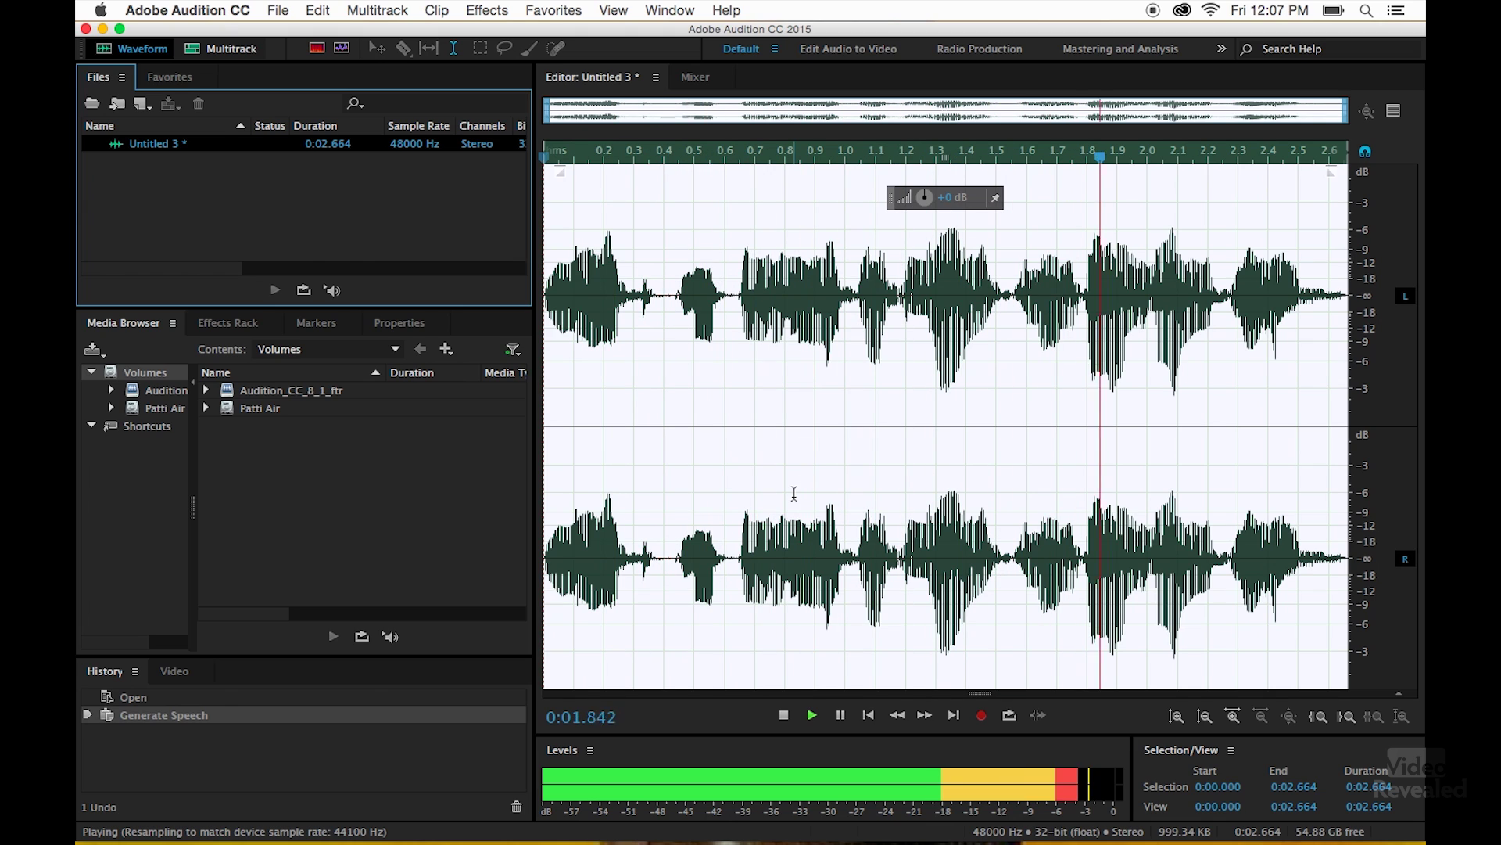